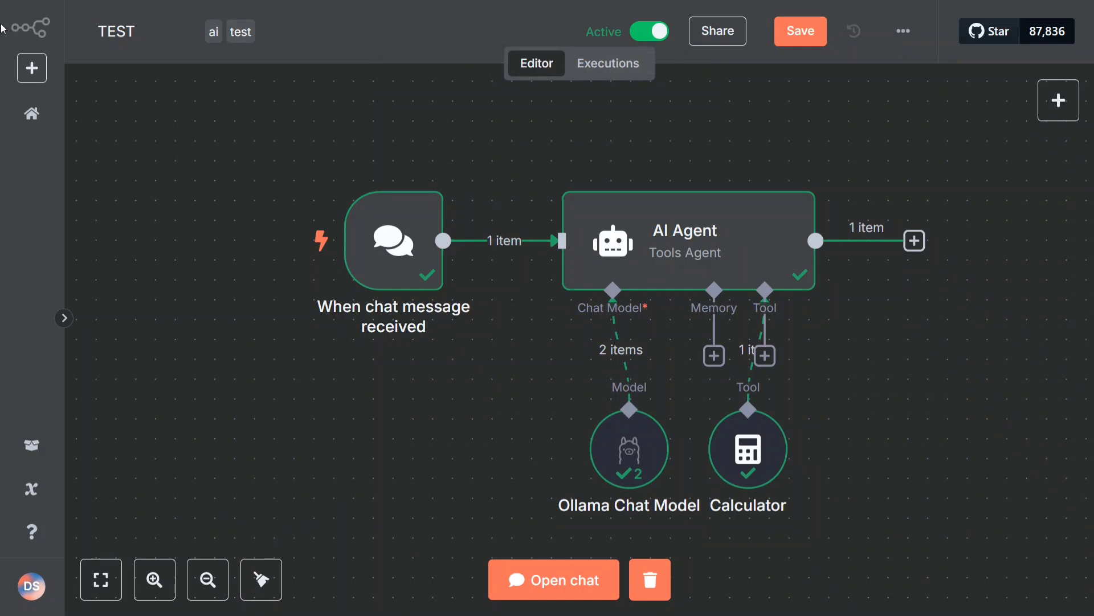
- Leave full-screen view and copy the TEST workflow's ID from its web address
mouse_move(259, 228)
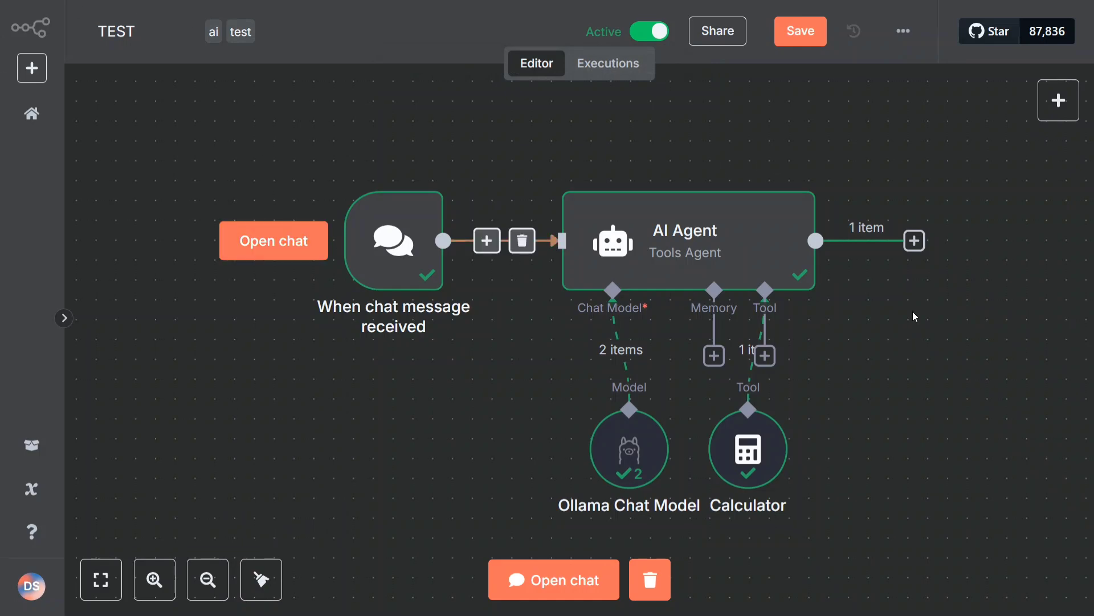
mouse_move(771, 224)
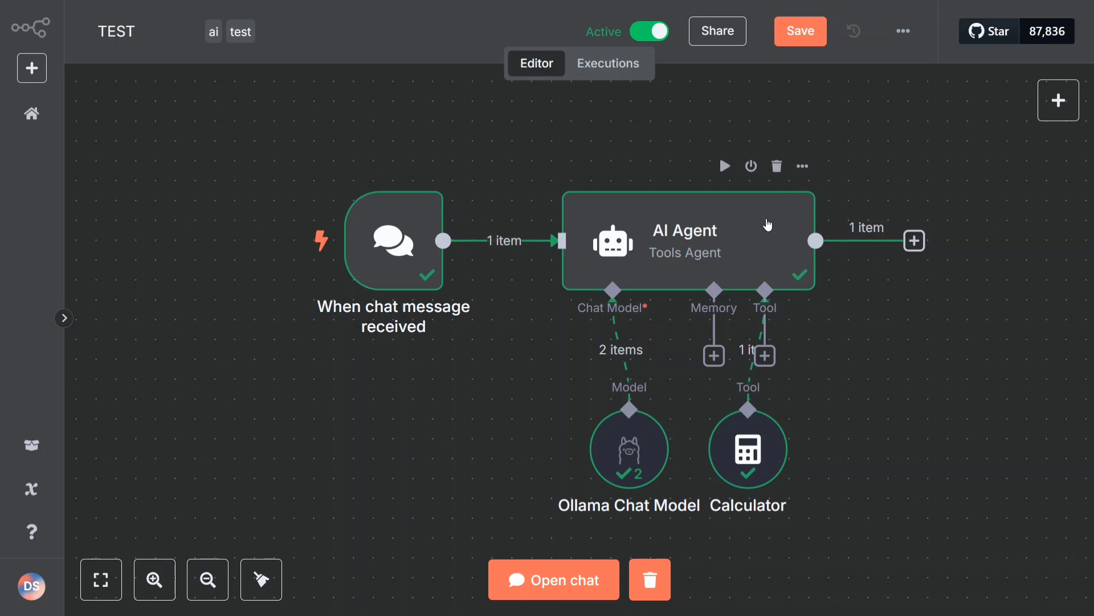
mouse_move(374, 325)
key(F11)
click(447, 62)
drag(448, 62, 310, 64)
key(ctrl+c)
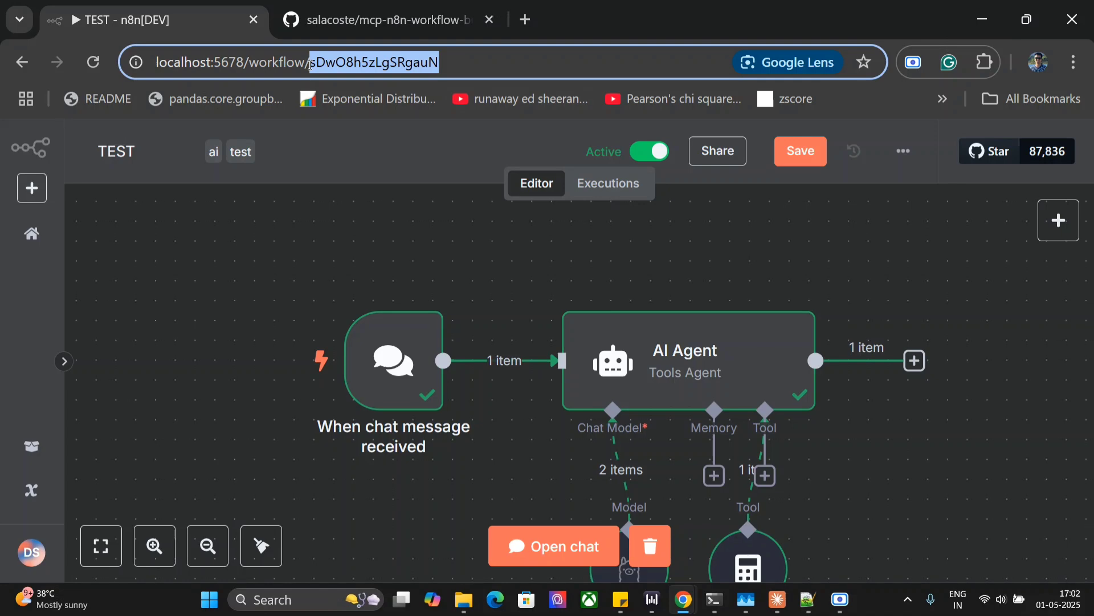
- Switch to Claude, maximize its window and review the list of available MCP tools from the n8n-workflow-builder server
click(778, 600)
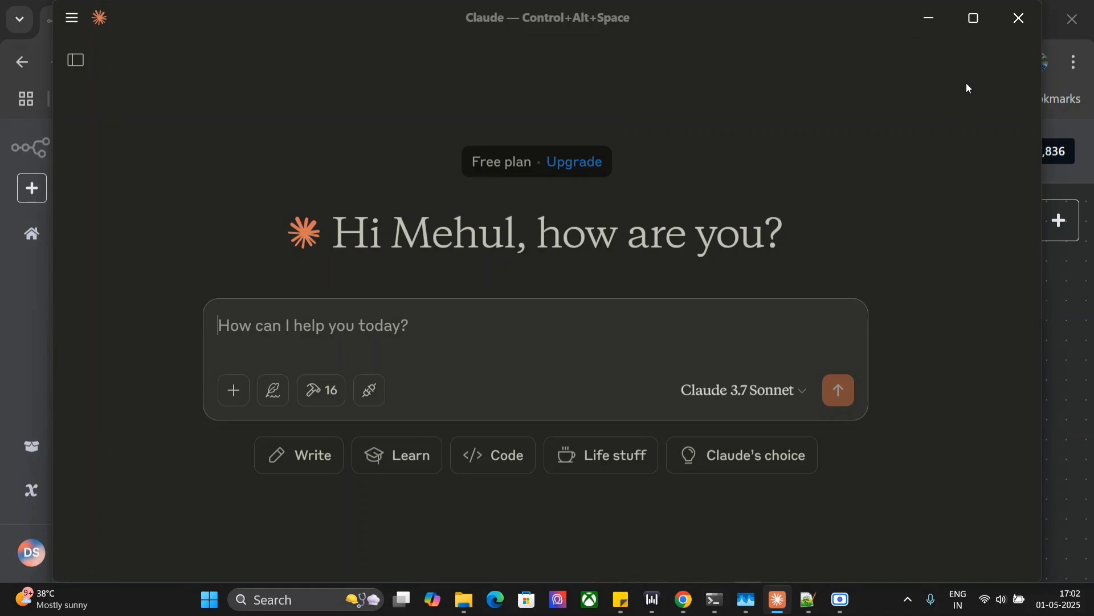
click(974, 19)
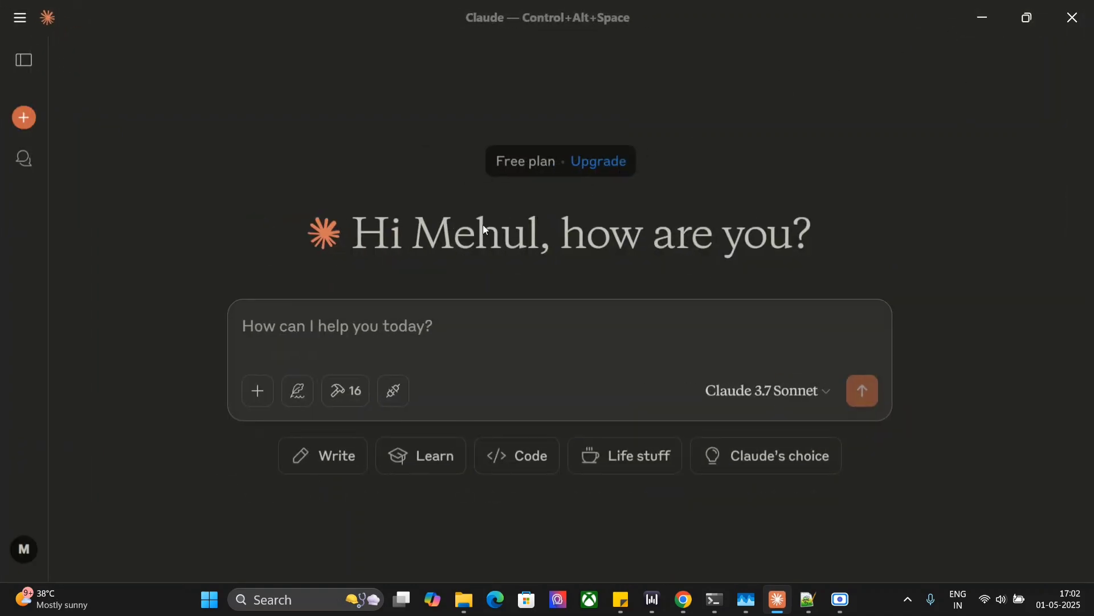
click(346, 393)
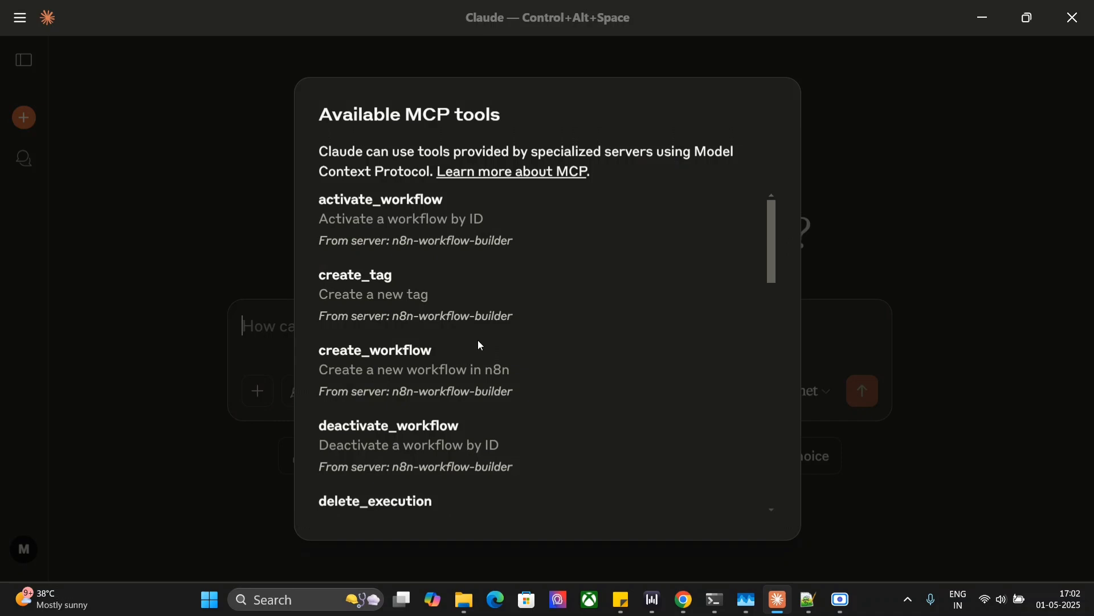
scroll(487, 359, down, 3)
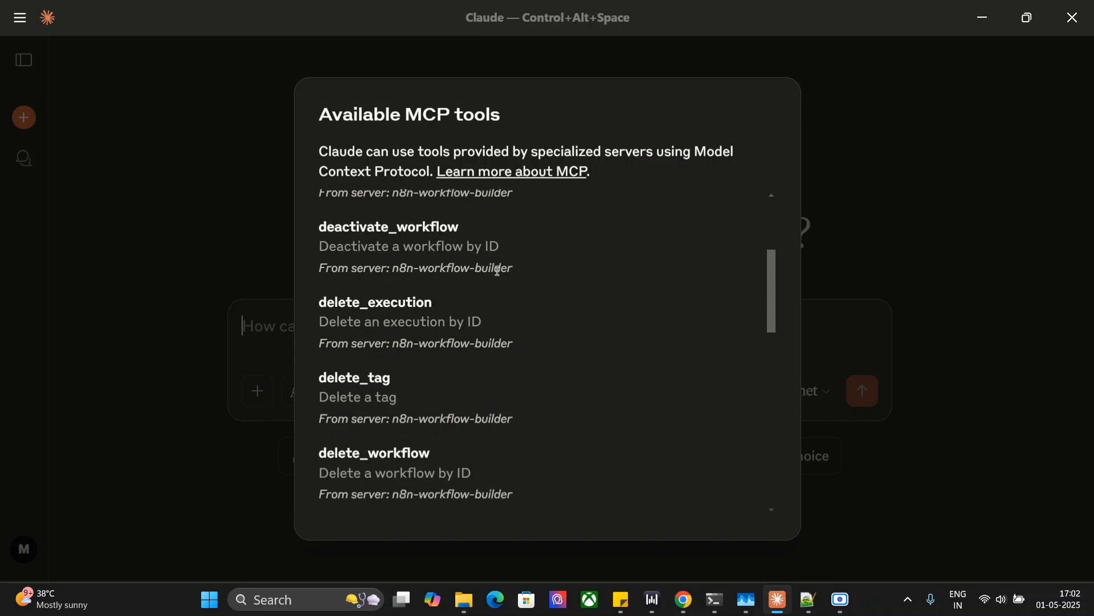
scroll(508, 391, down, 3)
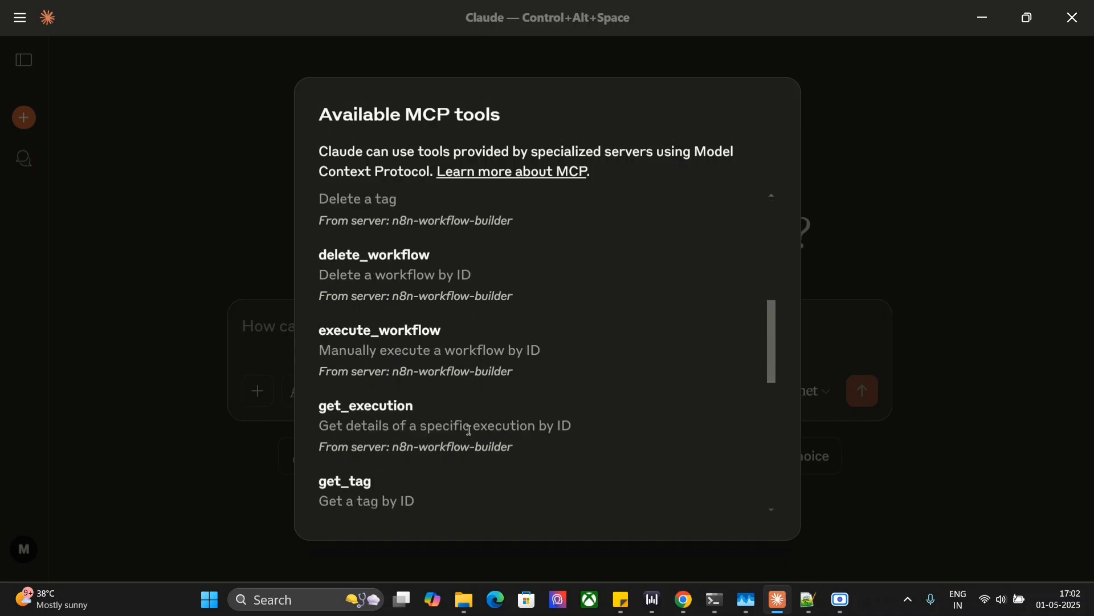
scroll(469, 419, down, 3)
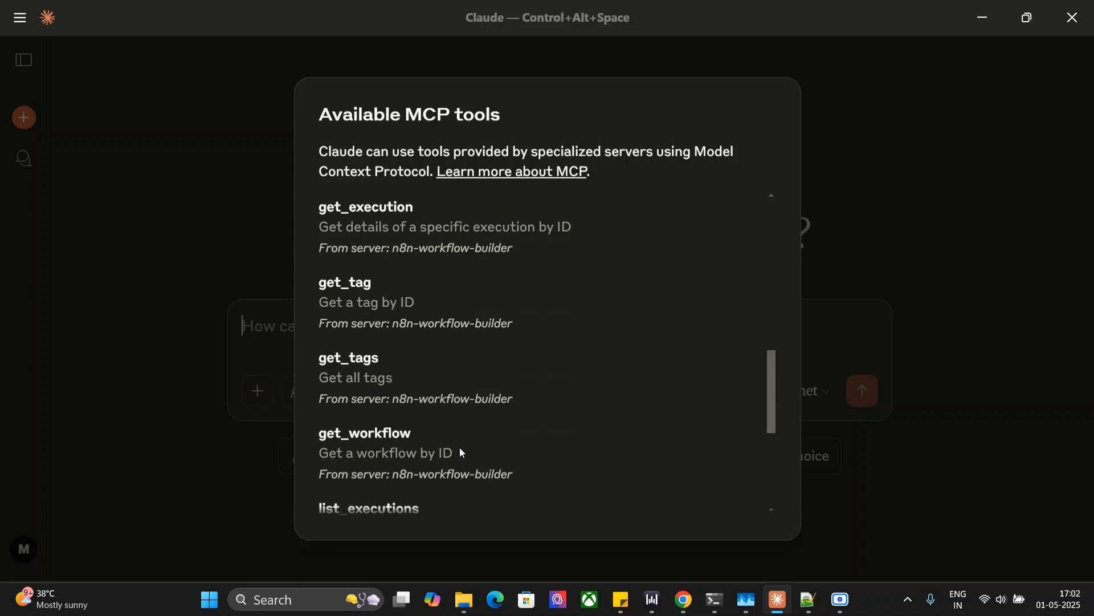
scroll(432, 444, down, 1)
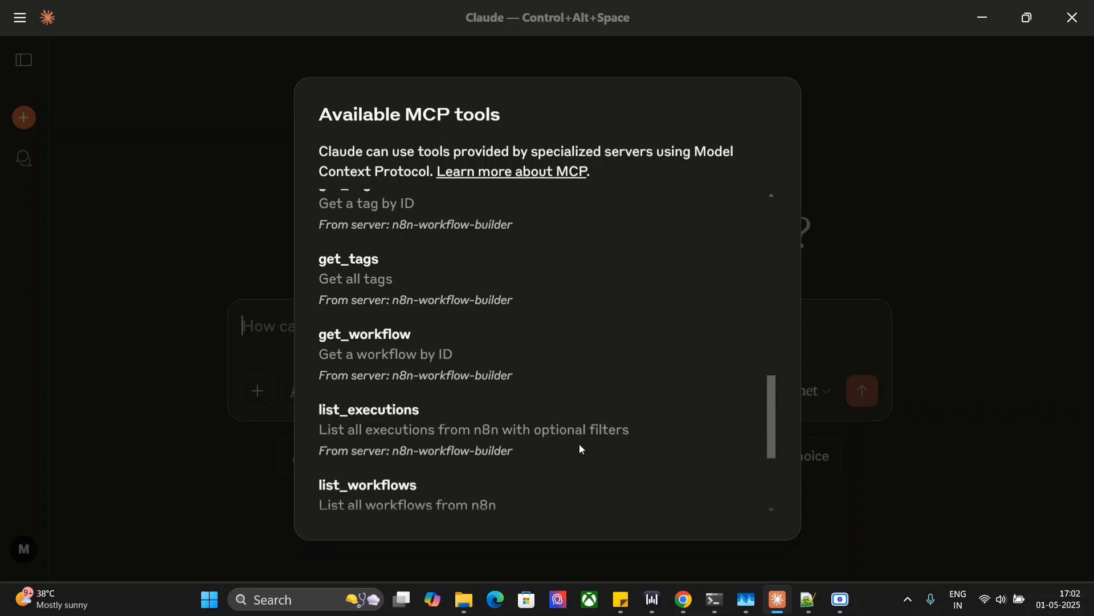
scroll(415, 416, down, 3)
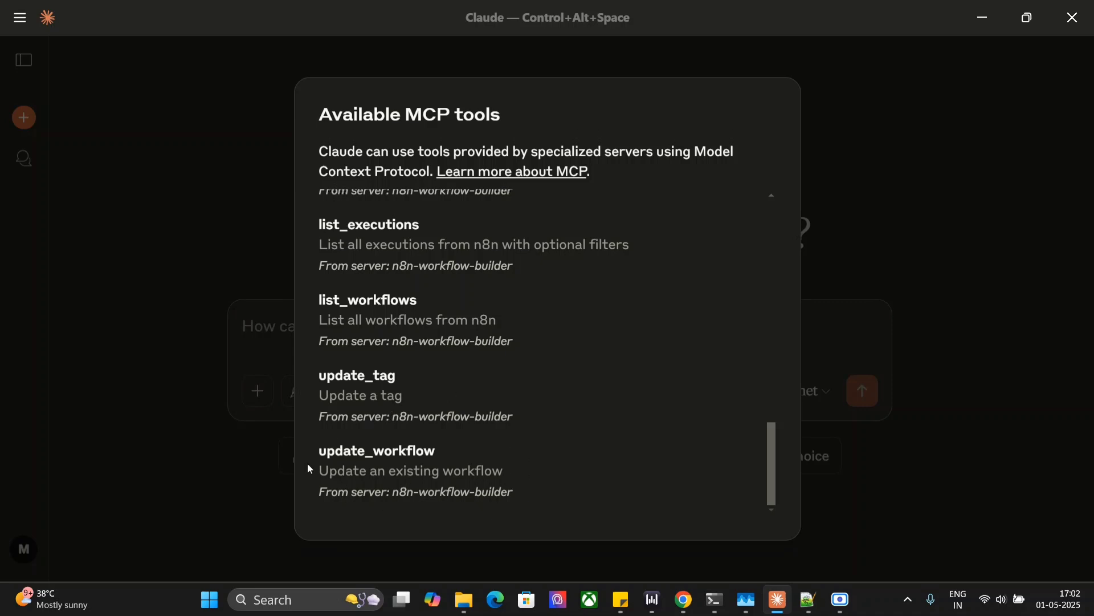
click(244, 322)
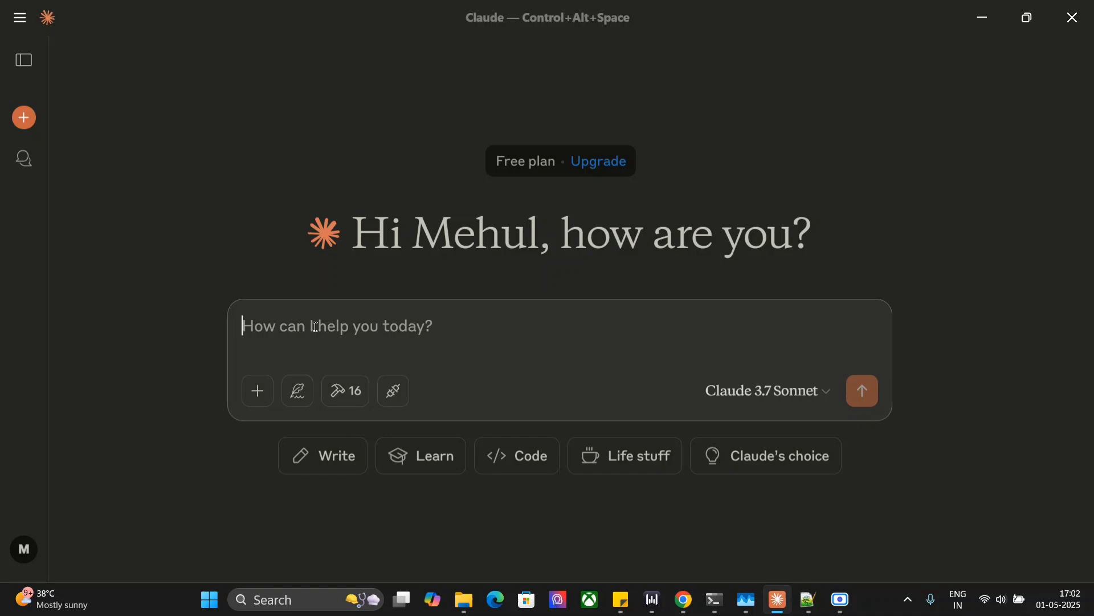
- Ask Claude to fetch the last execution information for the n8n workflow with ID sDwO8h5zLgSRgauN, and read through the reply
key(super+h)
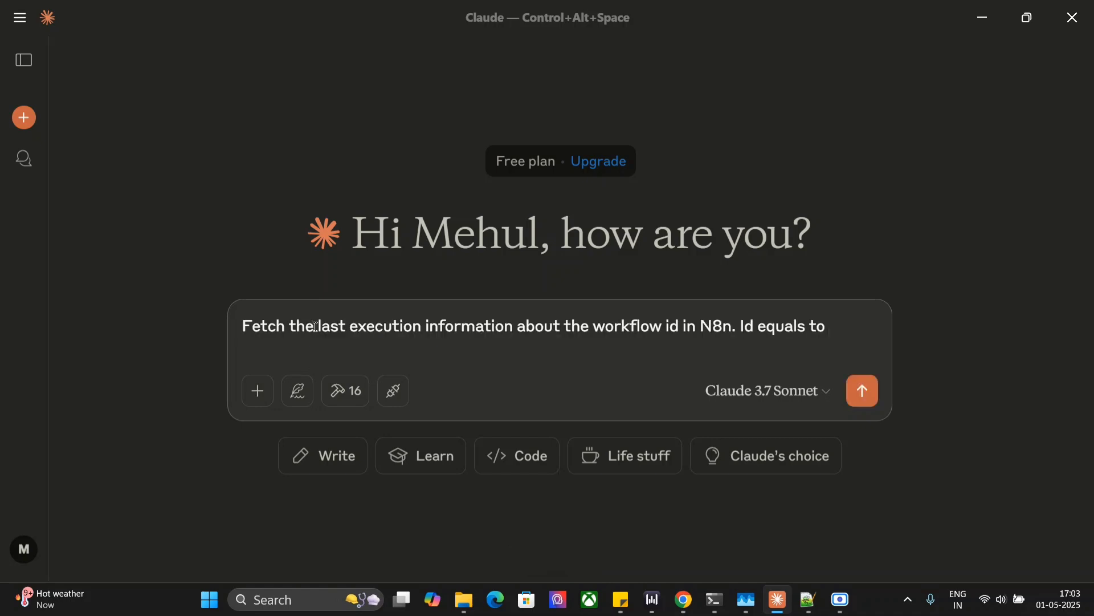
key(ctrl+v)
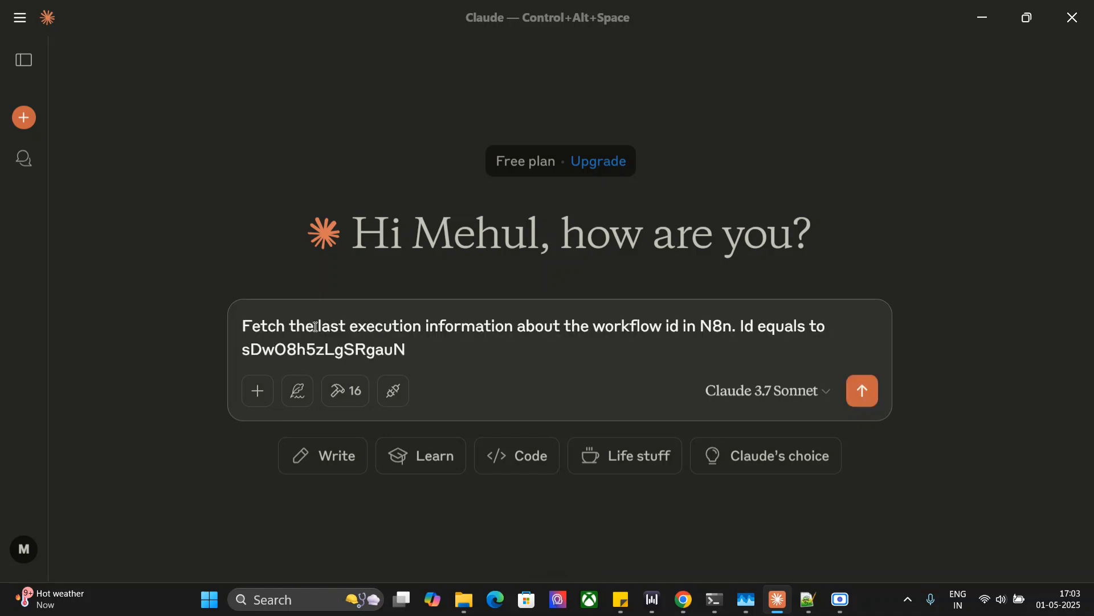
key(Return)
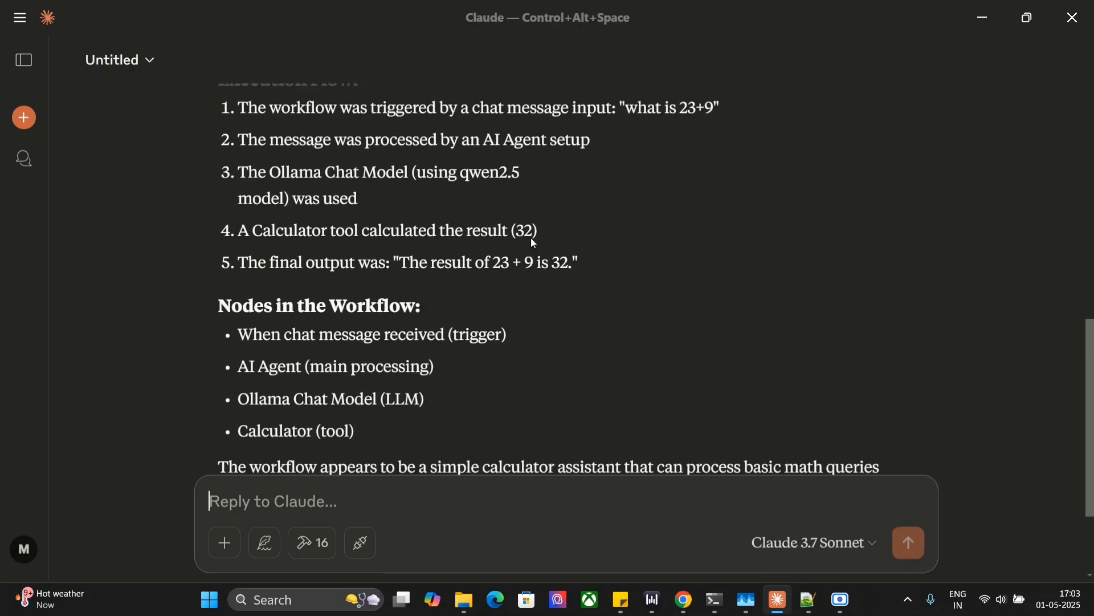
scroll(489, 316, up, 13)
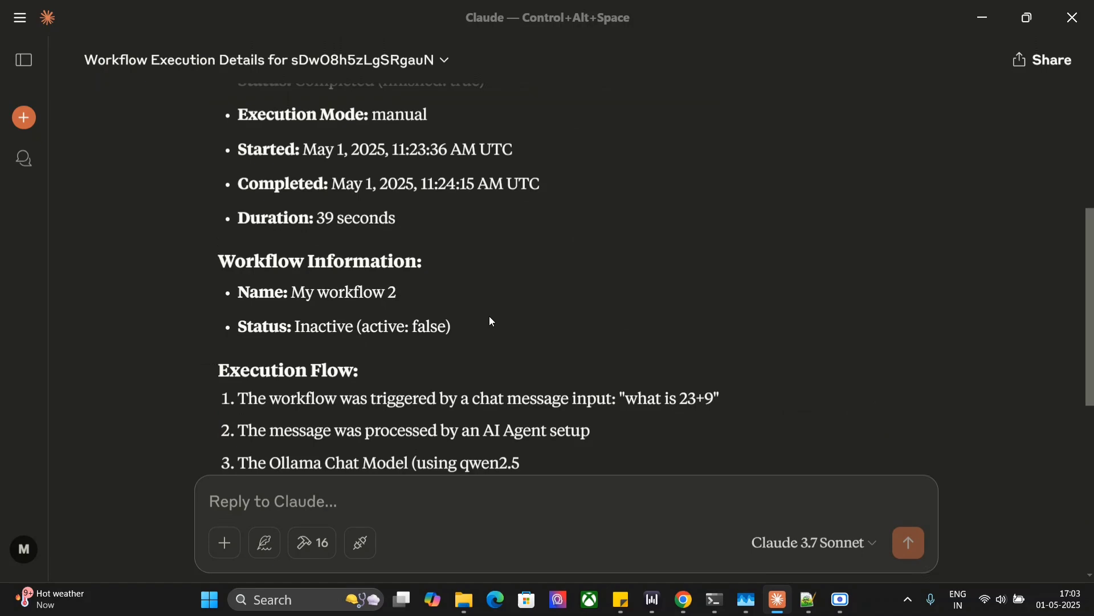
scroll(489, 316, down, 5)
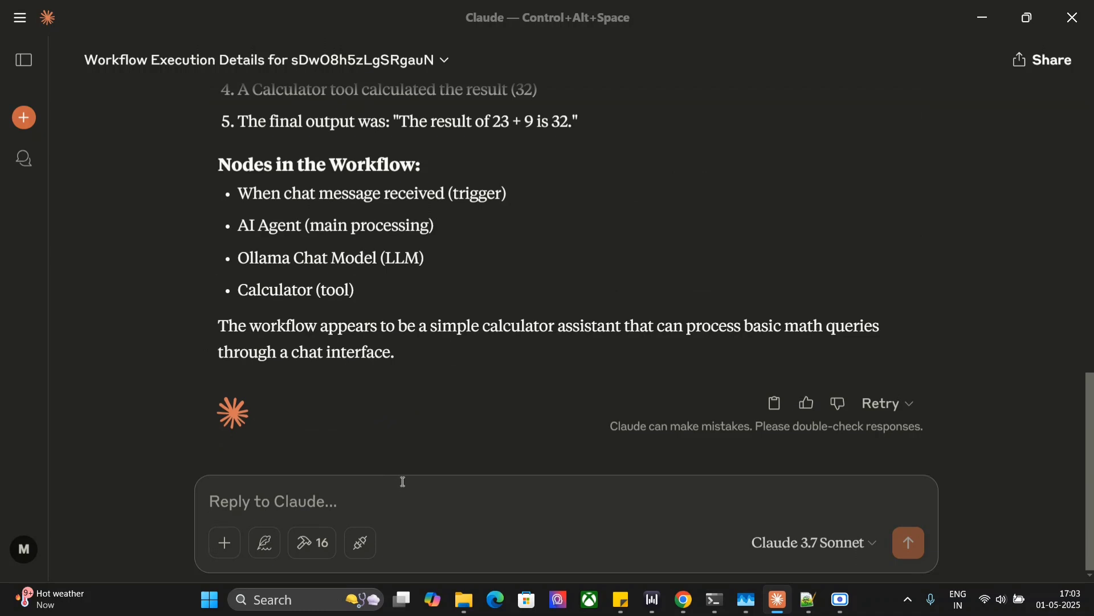
- Draft a prompt for a very basic new n8n workflow connecting a chat message to an AI agent that uses ollama as its model
key(ctrl+super)
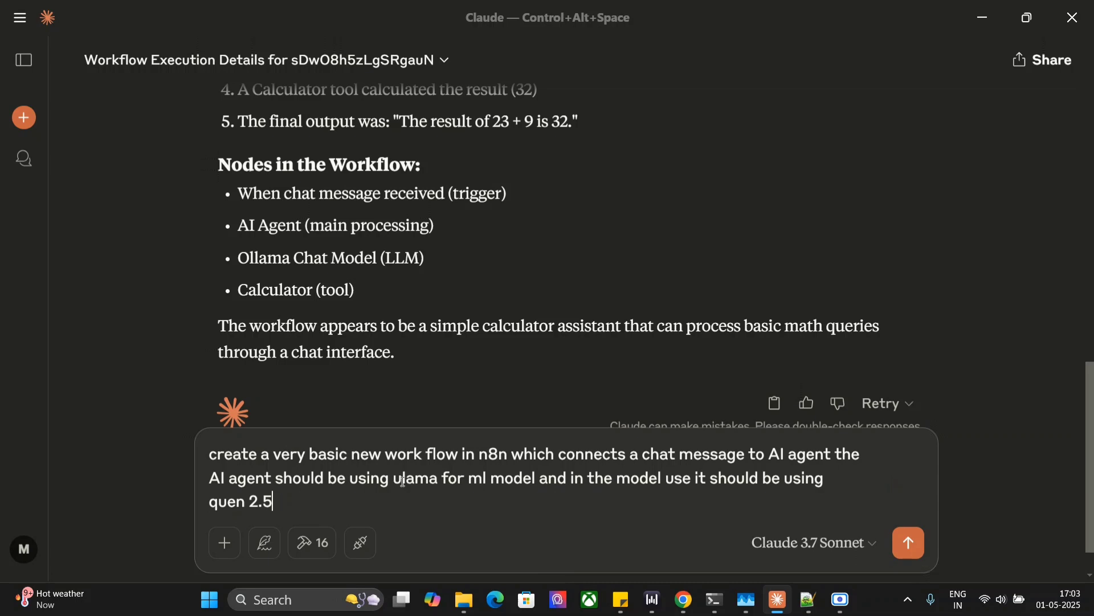
click(402, 479)
key(BackSpace)
text(ol)
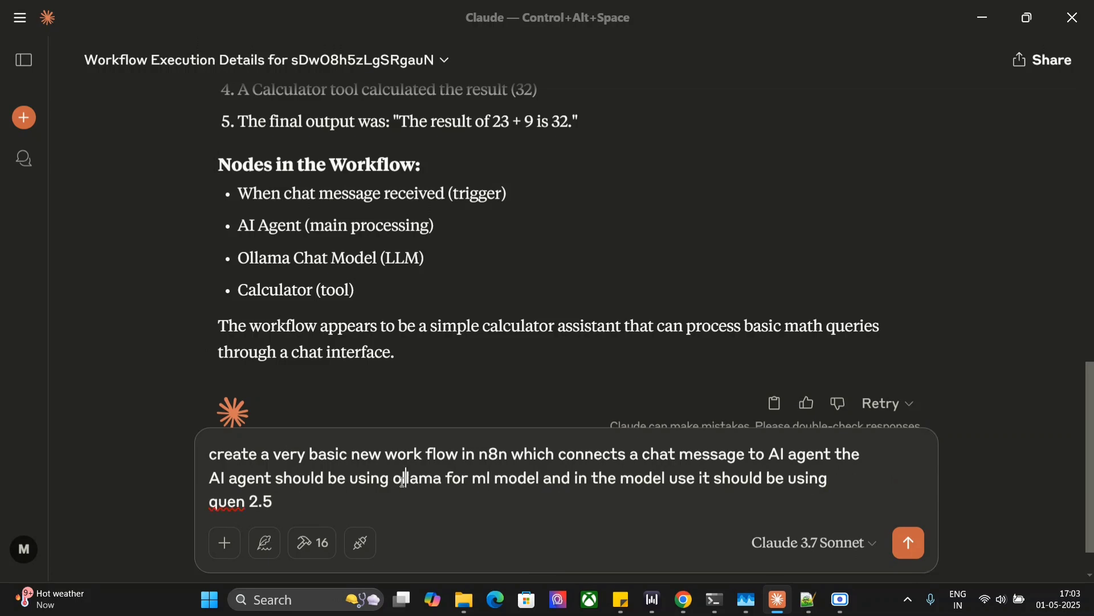
- Correct the model name in the workflow prompt to "qwen 2.5" and send the prompt
key(Right)
key(Right)
key(Right)
key(Left)
key(Left)
key(Left)
key(Left)
key(Left)
key(Left)
key(BackSpace)
text(w)
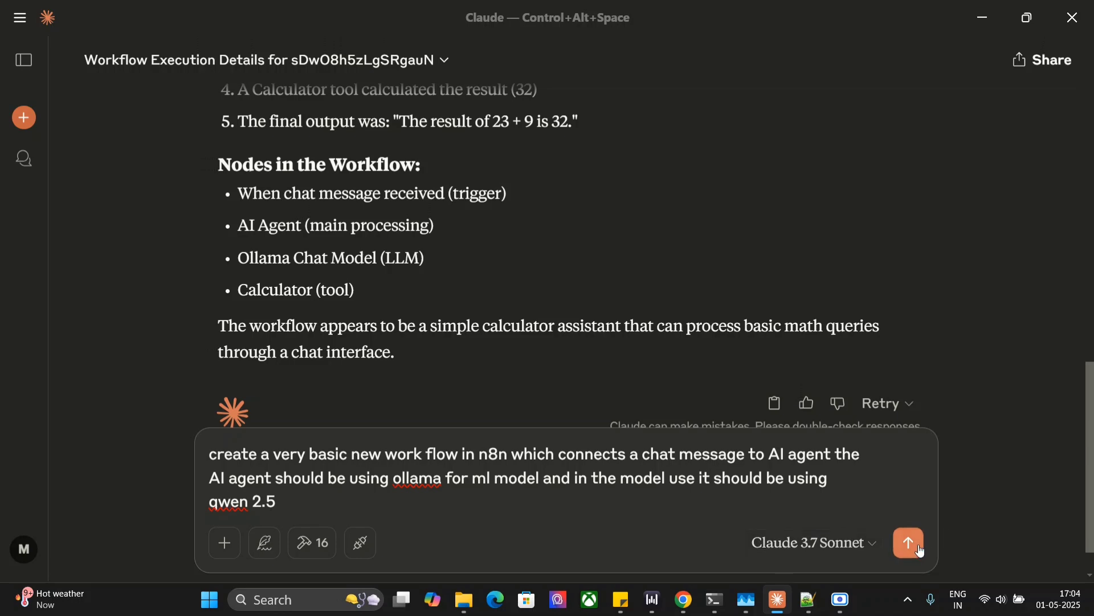
click(924, 547)
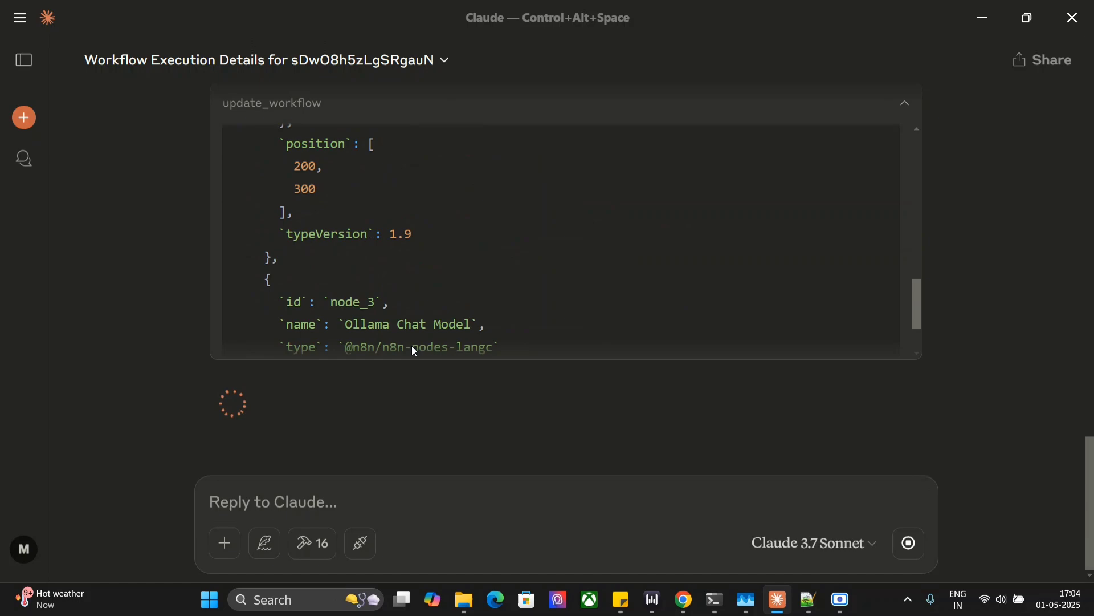
- Review Claude's tool calls for the new workflow and dismiss the error notification
scroll(147, 341, up, 6)
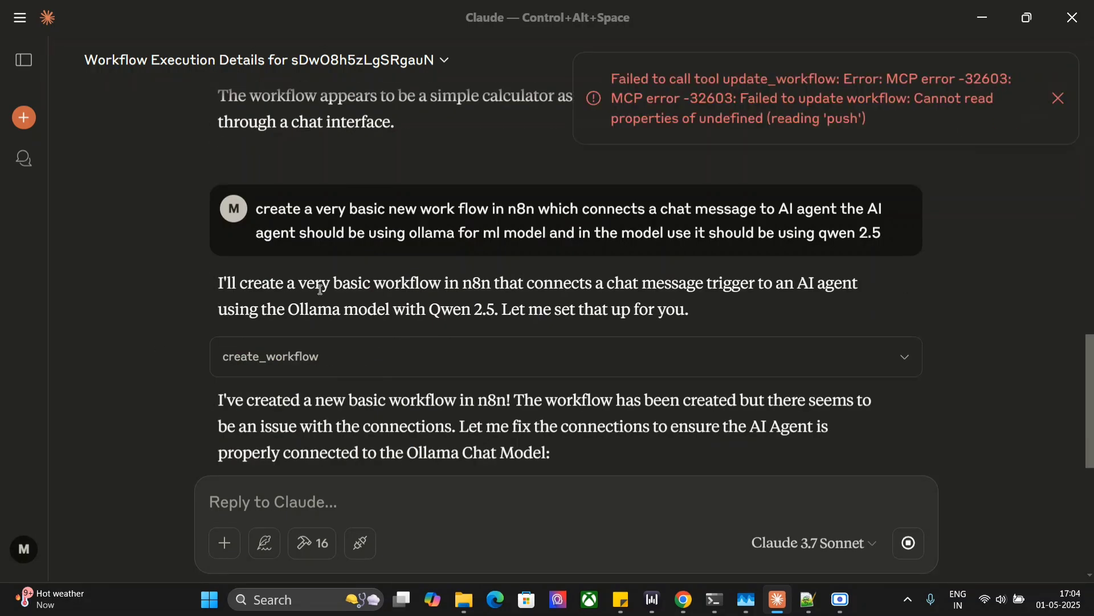
scroll(713, 276, down, 10)
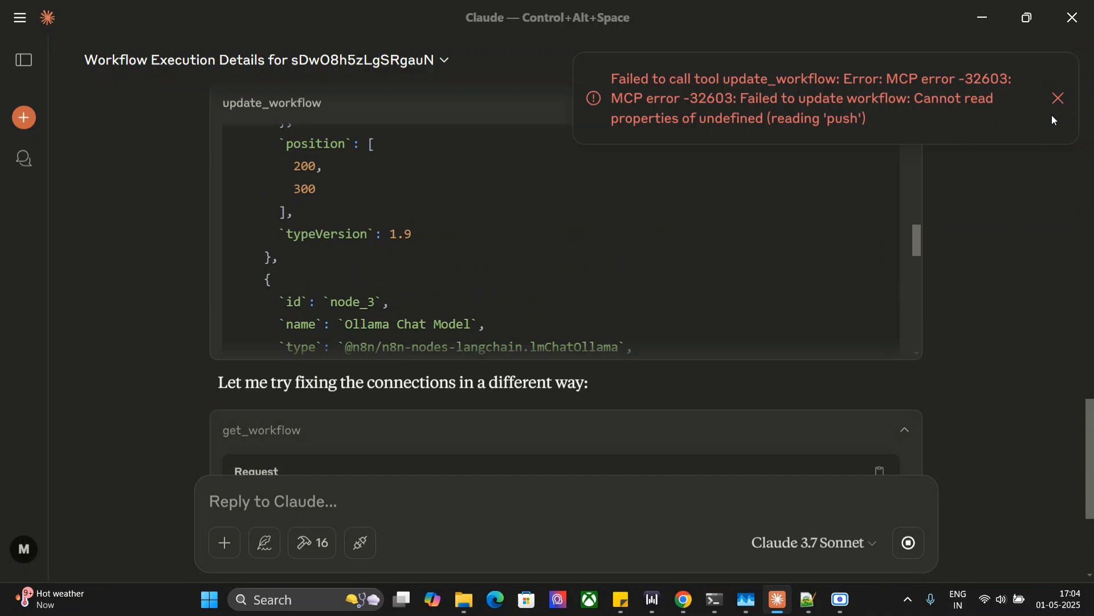
click(1058, 98)
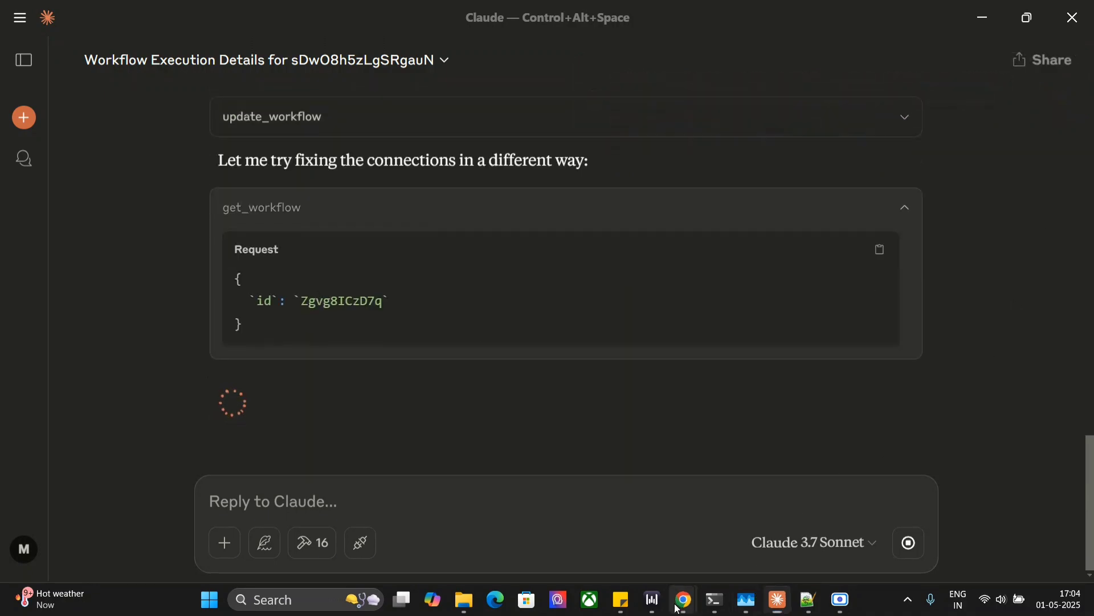
- Switch to n8n in Chrome, open the Simple Qwen 2.5 Chat Assistant workflow and inspect its Ollama Chat Model node's parameters
mouse_move(678, 609)
click(611, 524)
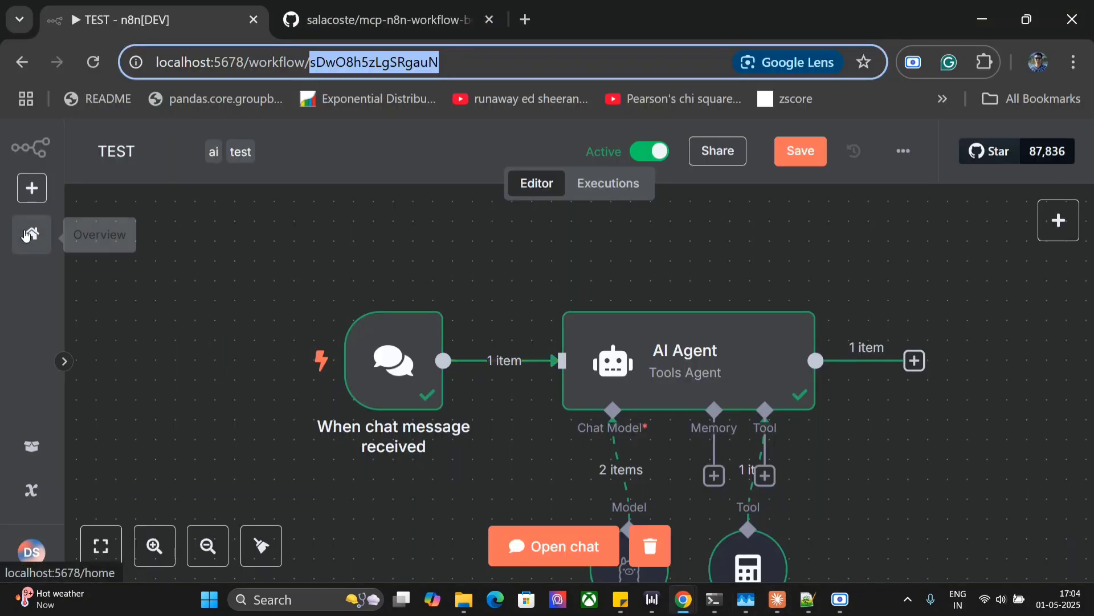
click(25, 235)
click(713, 392)
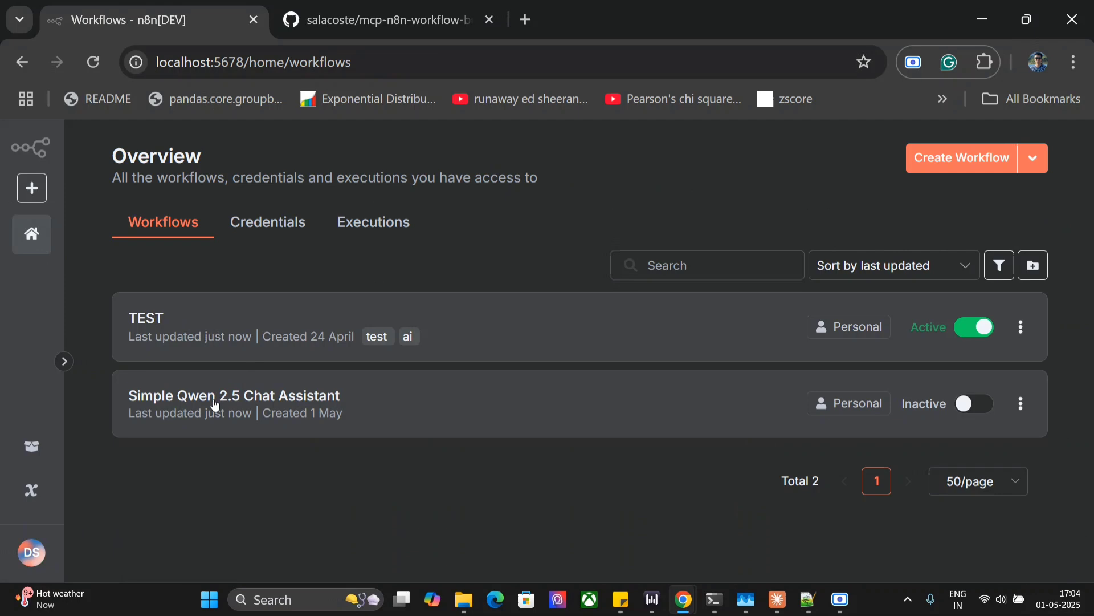
click(215, 404)
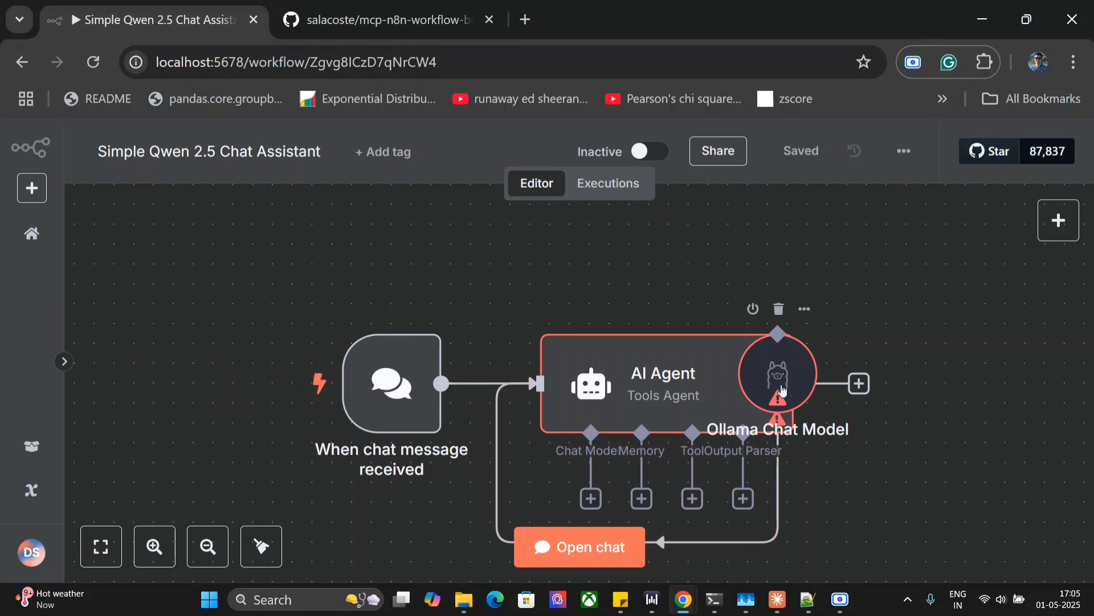
double_click(782, 391)
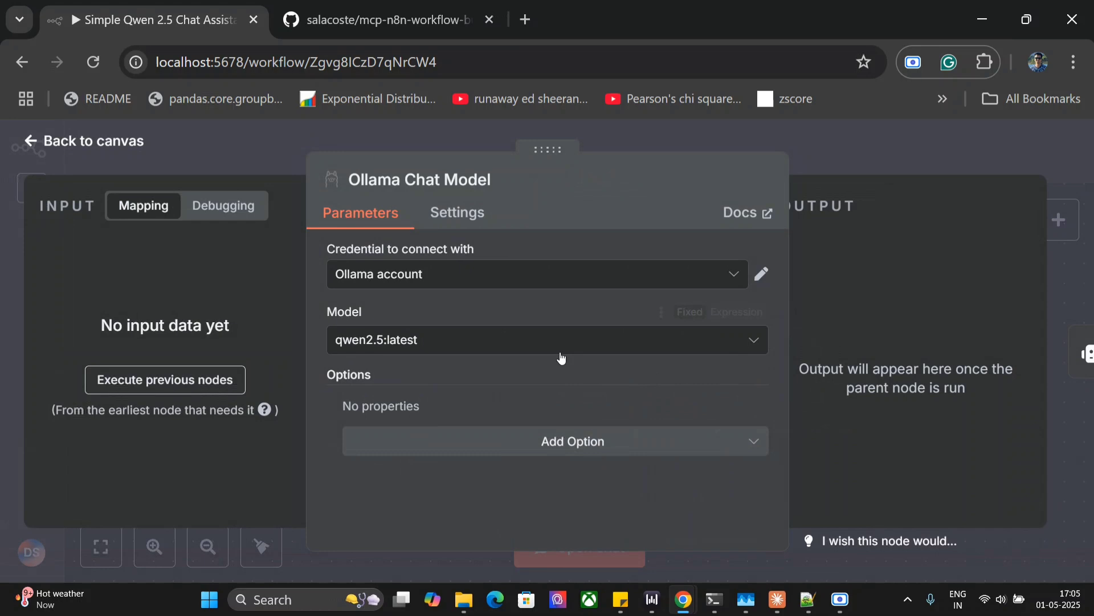
click(911, 147)
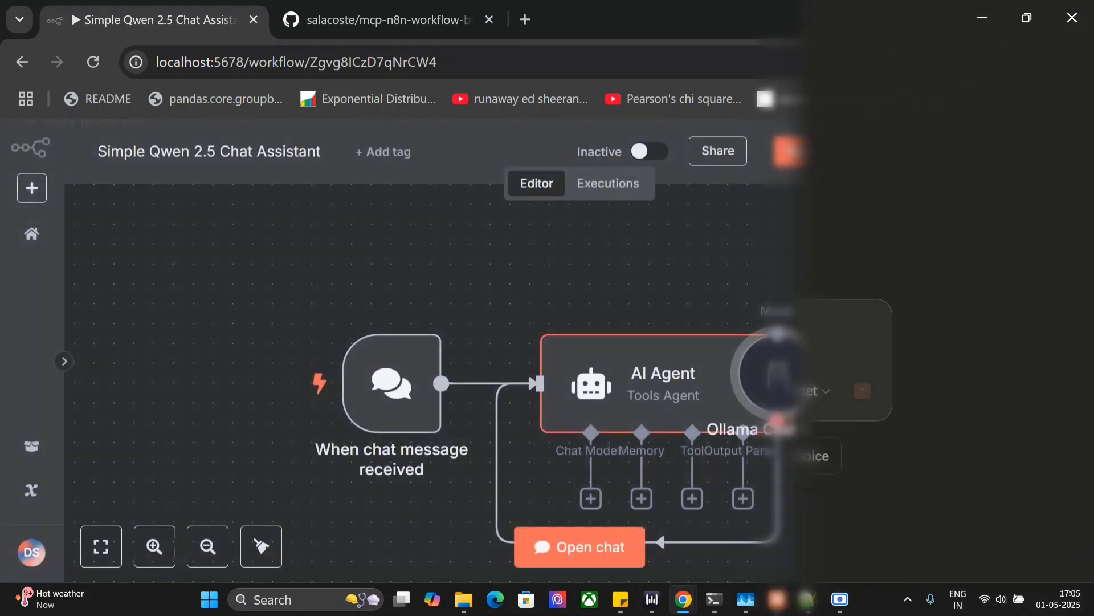
- Switch to Claude and draft a prompt to update existing workflow sDwO8h5zLgSRgauN, changing the chat message to a manual input that is triggered manually
key(alt+Tab)
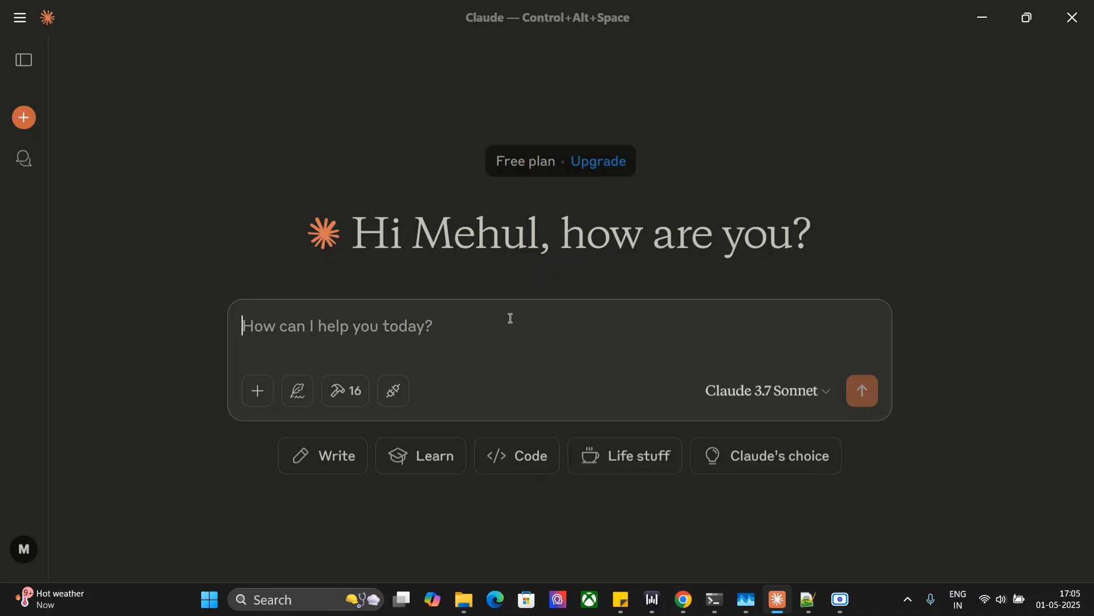
key(ctrl+super)
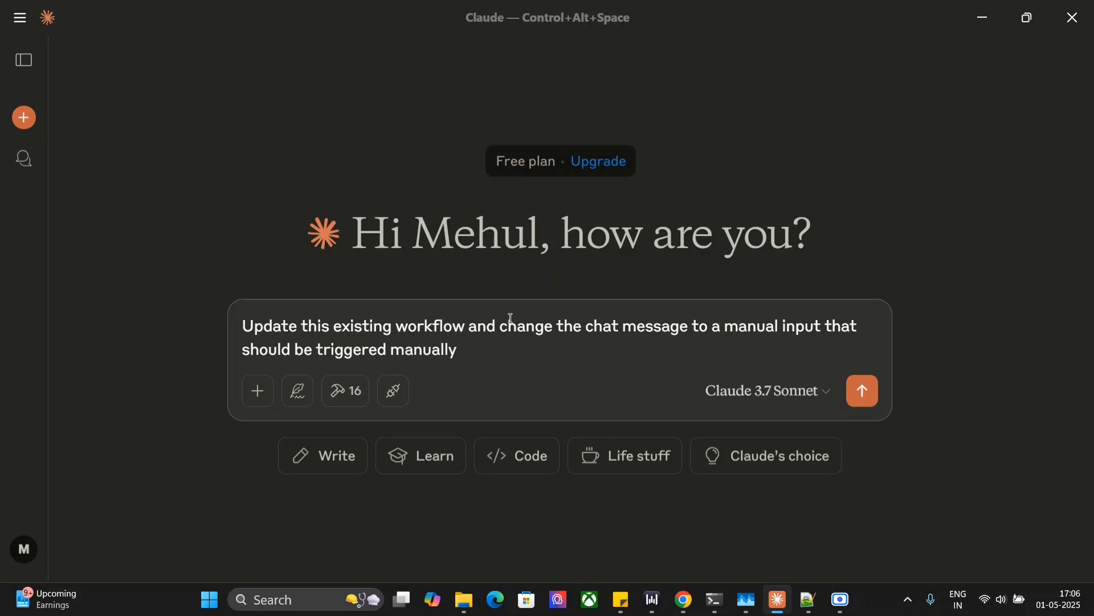
text(sDwO8h5zLgSRgauN)
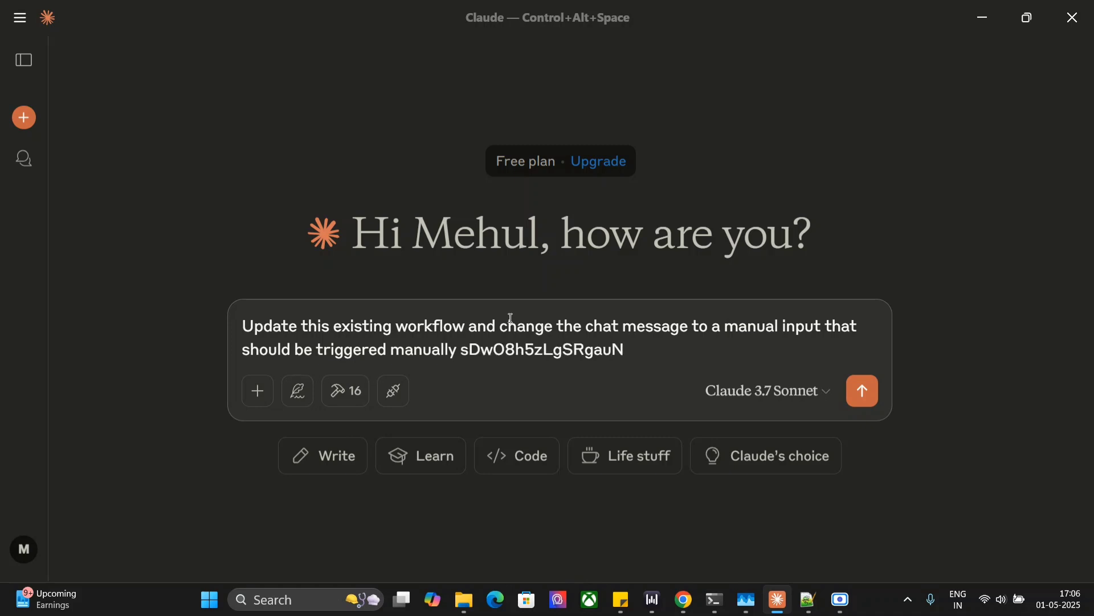
- Insert "id=" before the workflow ID in the update prompt and send it
key(Left)
key(Left)
key(Left)
key(Left)
key(Left)
key(Left)
key(Left)
key(Left)
key(Left)
key(Left)
key(Left)
key(Left)
key(Left)
key(Left)
key(Left)
key(Left)
text(id=)
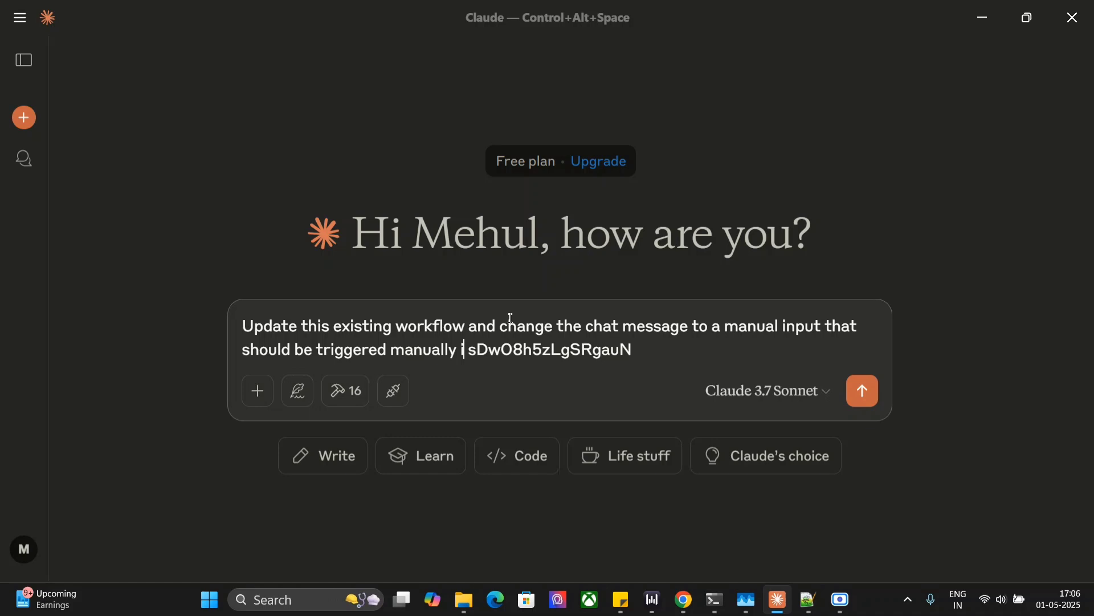
key(Return)
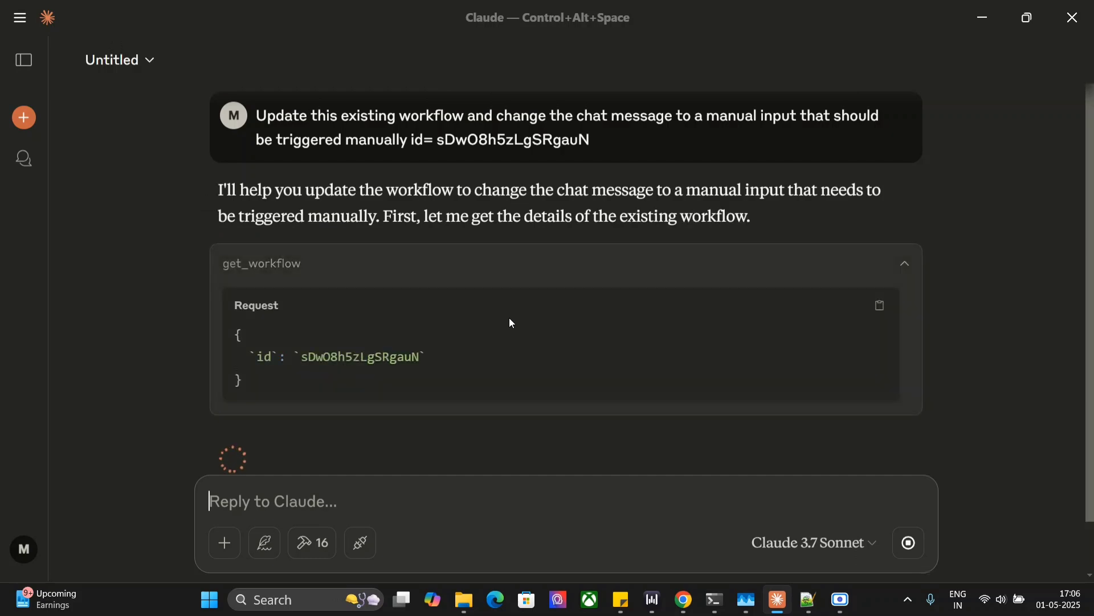
scroll(625, 361, down, 1)
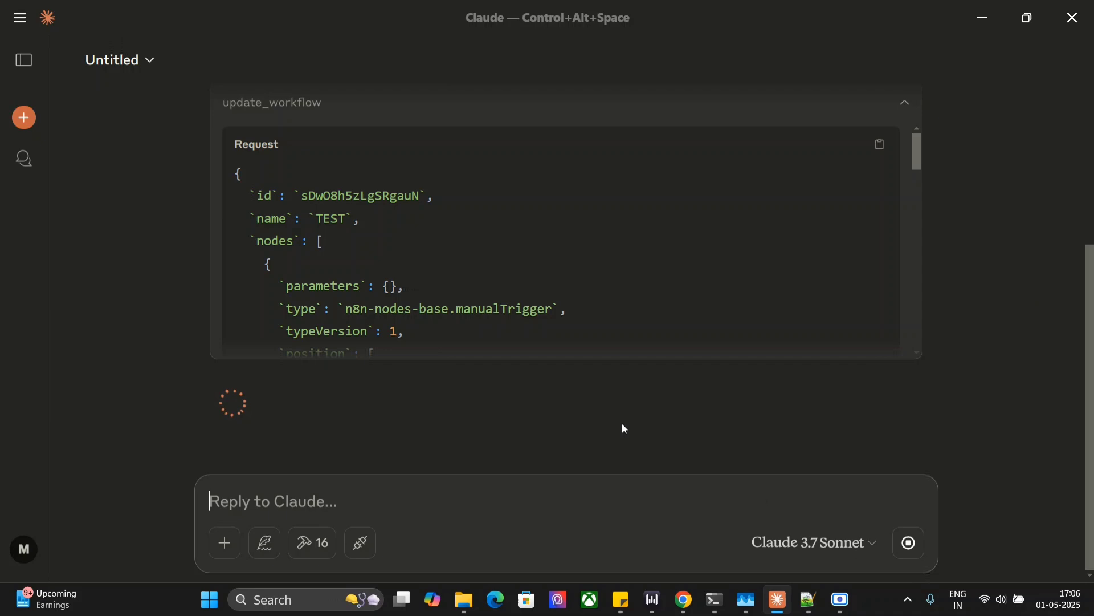
- Review the update_workflow request and the available MCP tools in Claude, and dismiss the error notification
scroll(711, 275, down, 5)
scroll(711, 276, down, 10)
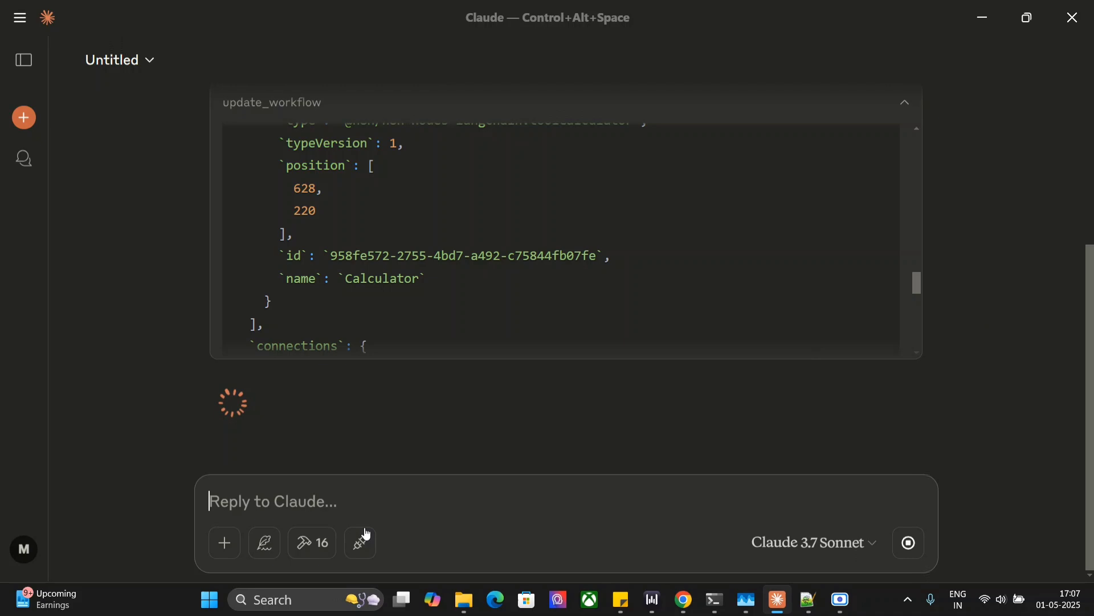
click(316, 548)
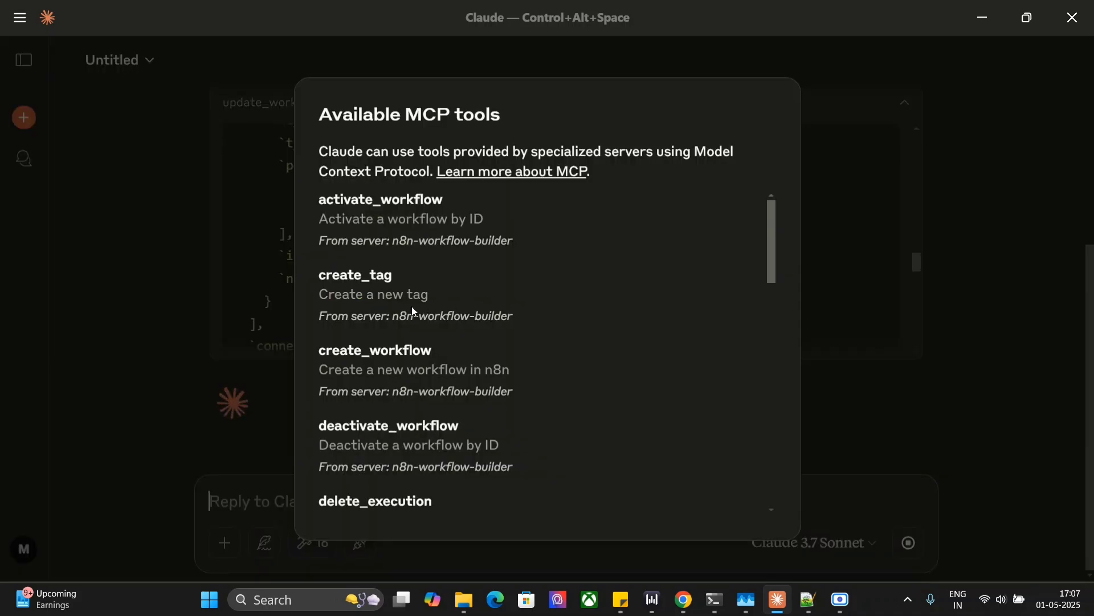
scroll(401, 308, down, 8)
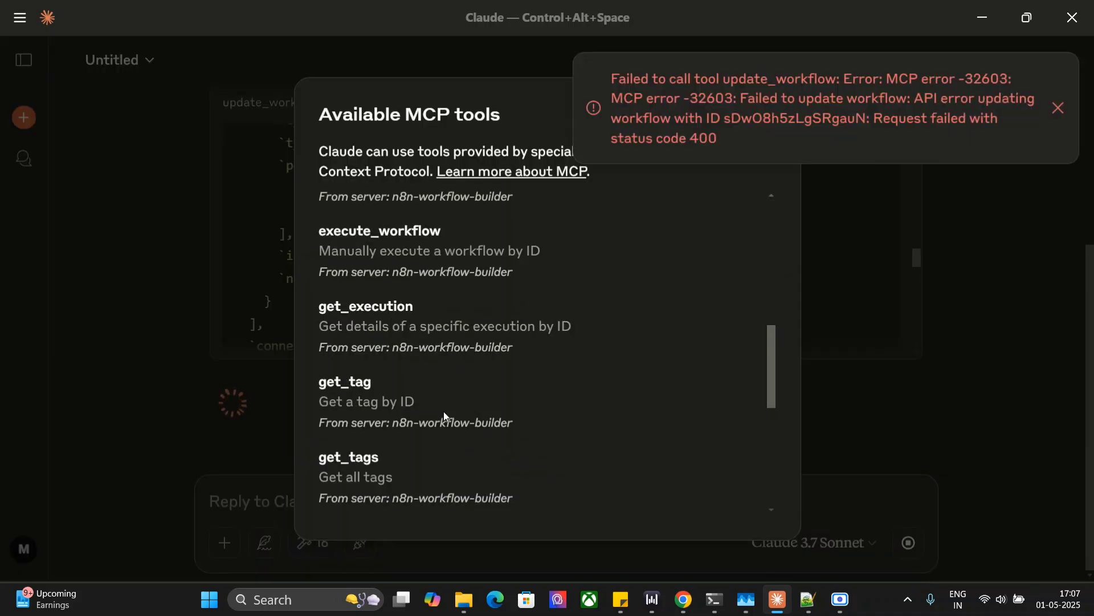
click(1059, 108)
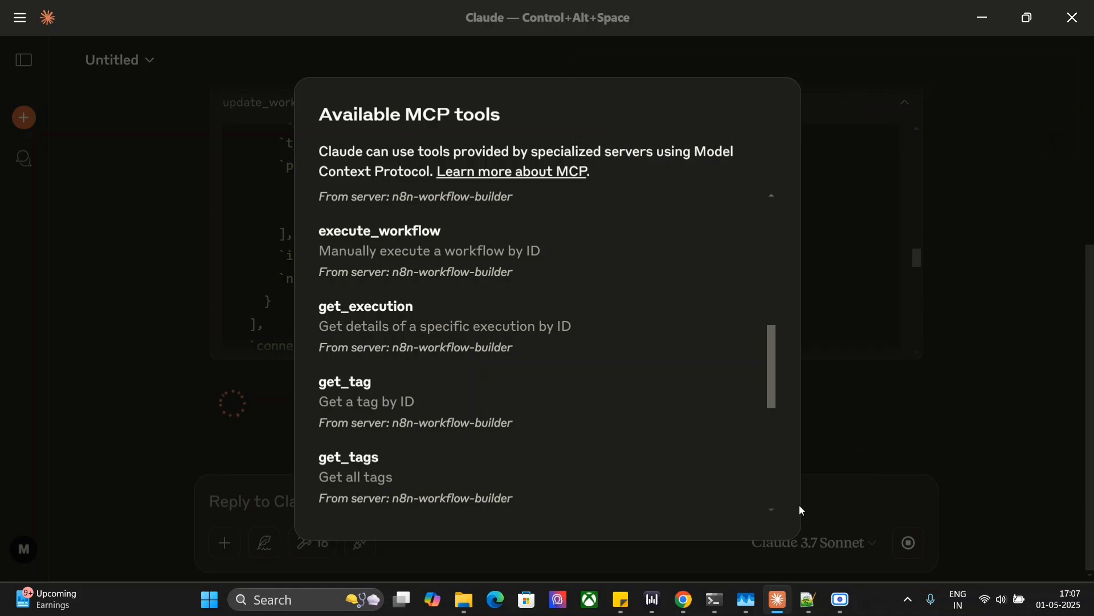
- Switch to n8n in Chrome, leave the current workflow for the overview and open the TEST workflow
mouse_move(674, 597)
click(604, 530)
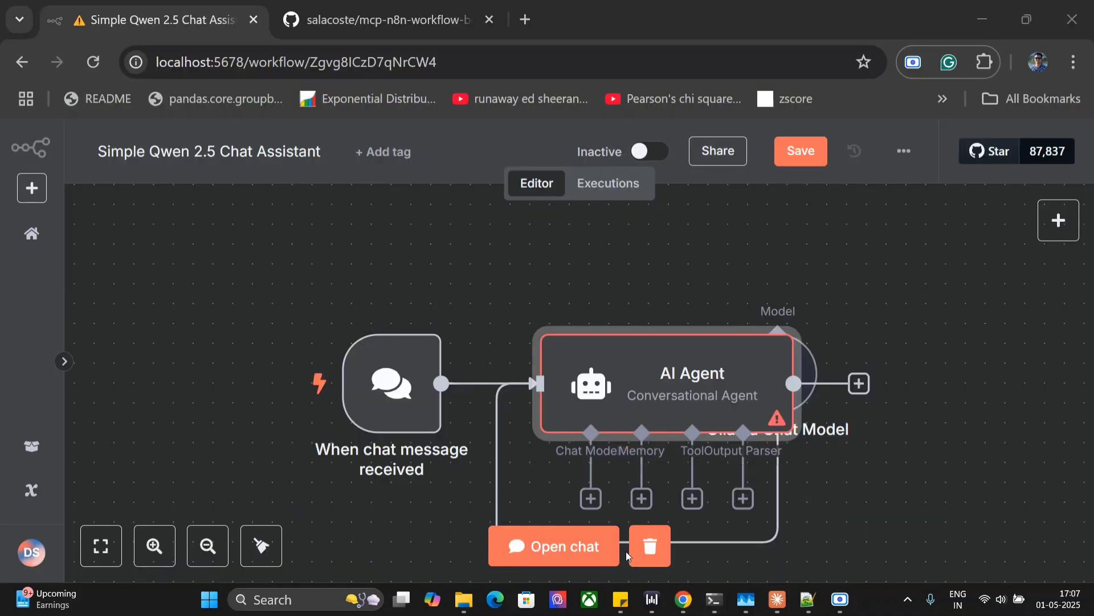
click(34, 237)
click(614, 392)
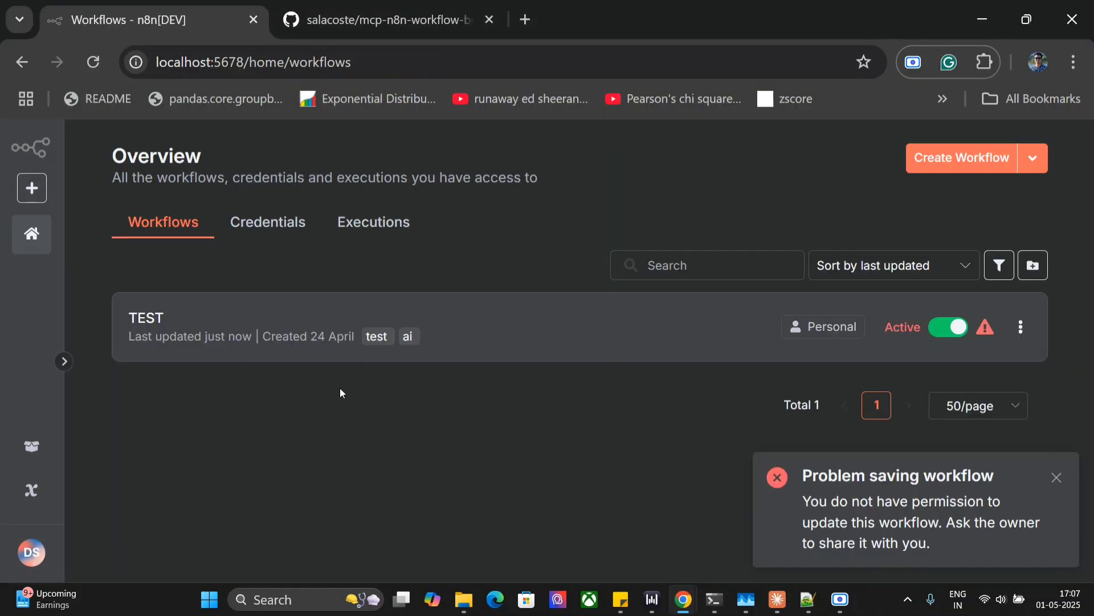
click(176, 322)
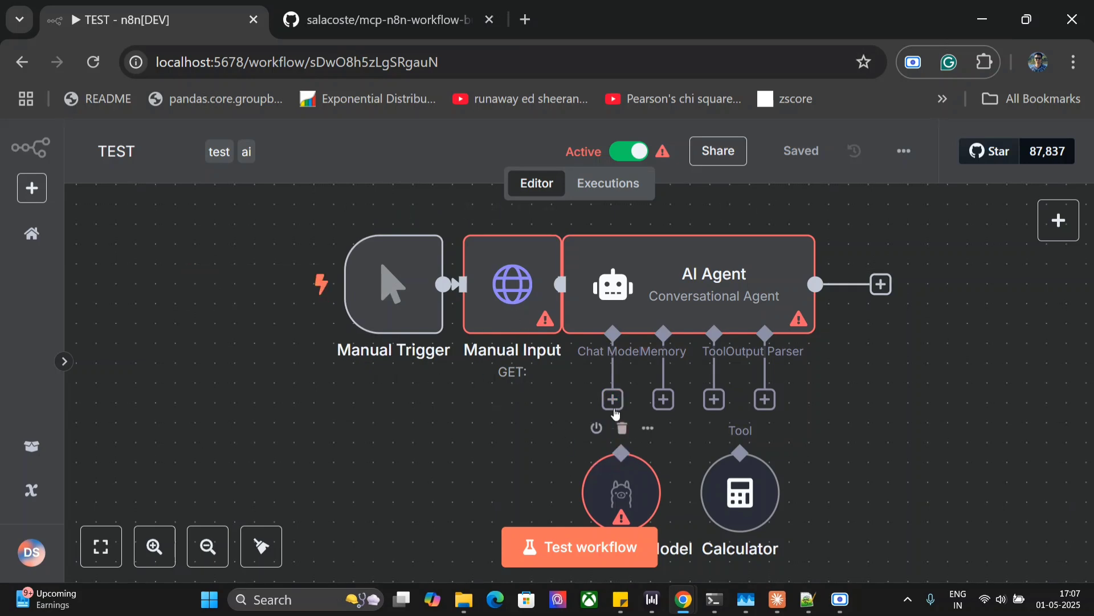
- Connect the AI Agent's chat model input to the Ollama Chat Model node and inspect that node's parameters
drag(614, 400, 617, 500)
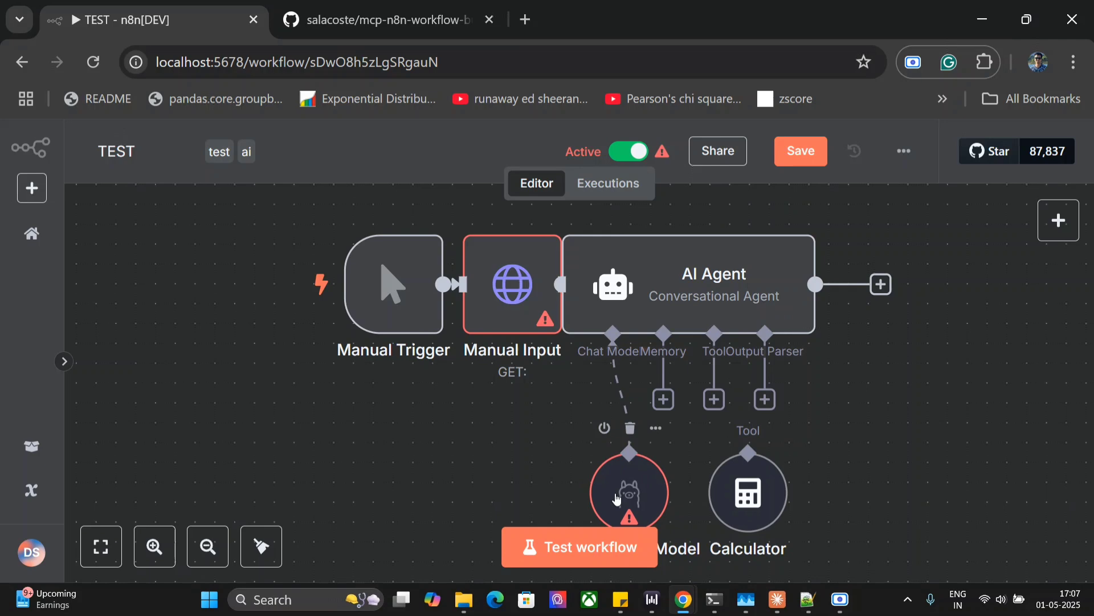
double_click(618, 494)
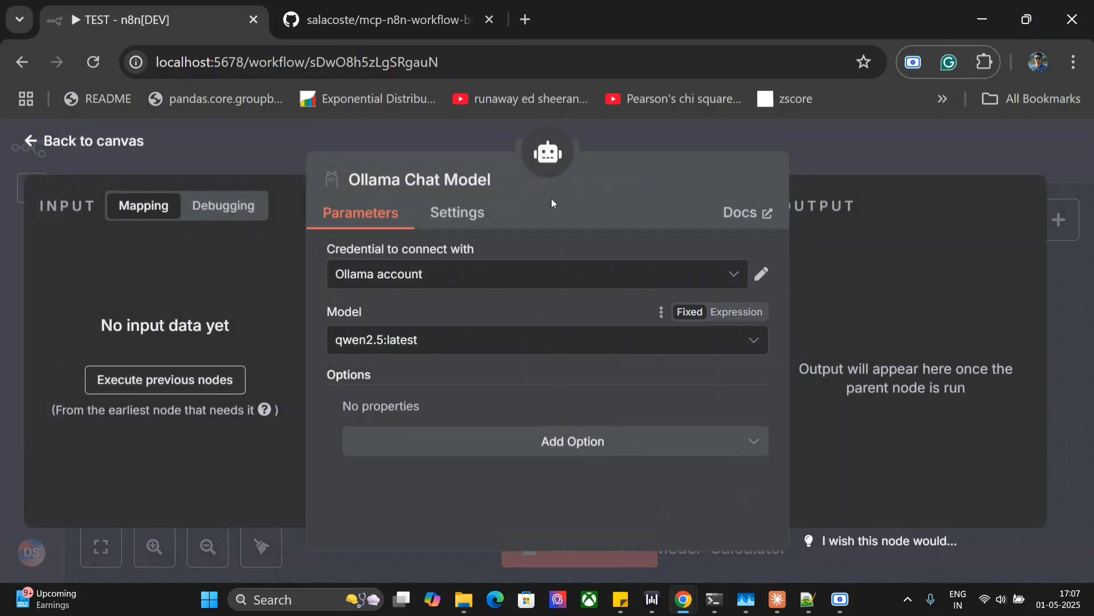
key(Escape)
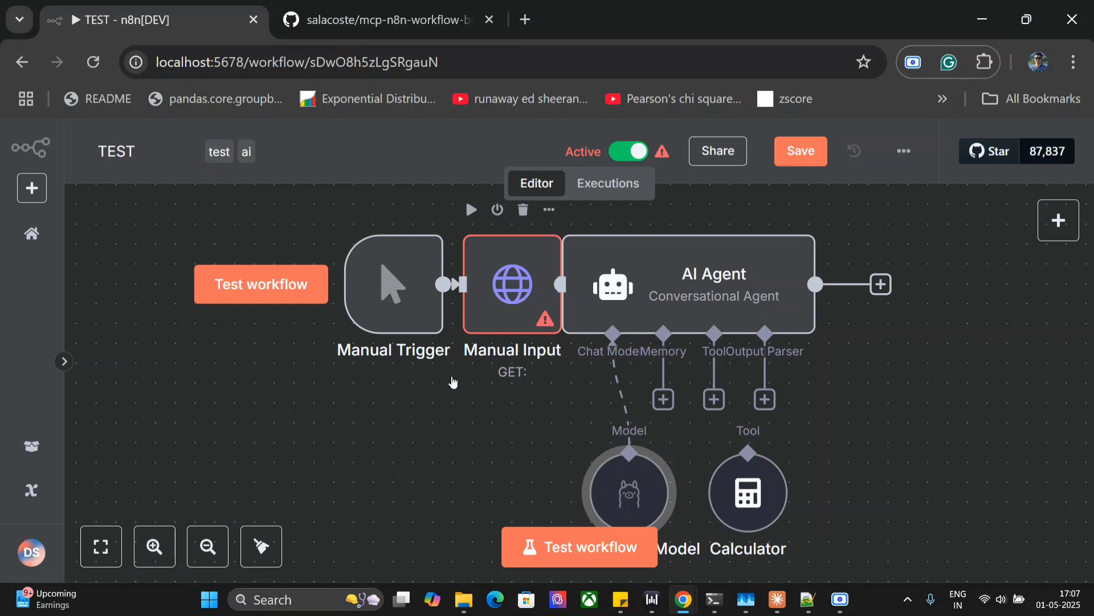
- Switch to Claude, start a new chat and look through the list of available MCP tools
key(alt+Tab)
click(23, 117)
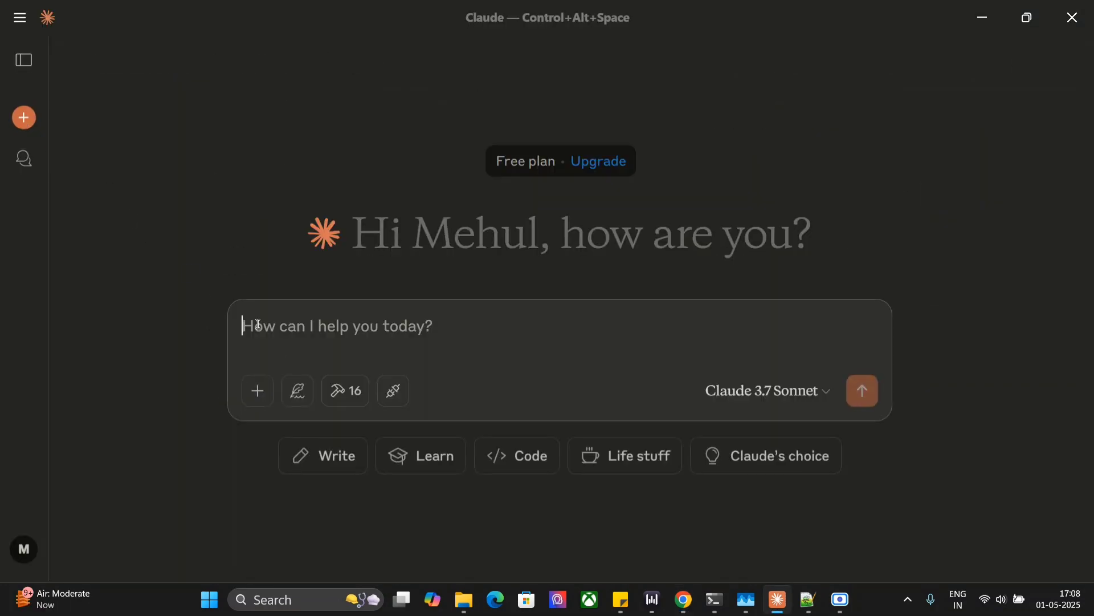
click(332, 398)
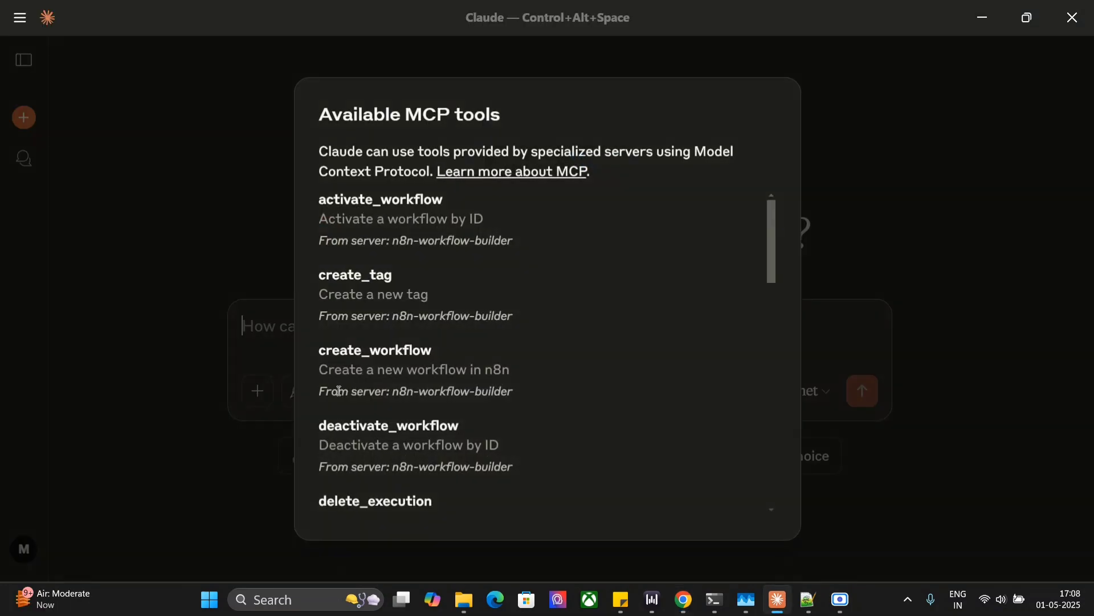
scroll(339, 391, down, 5)
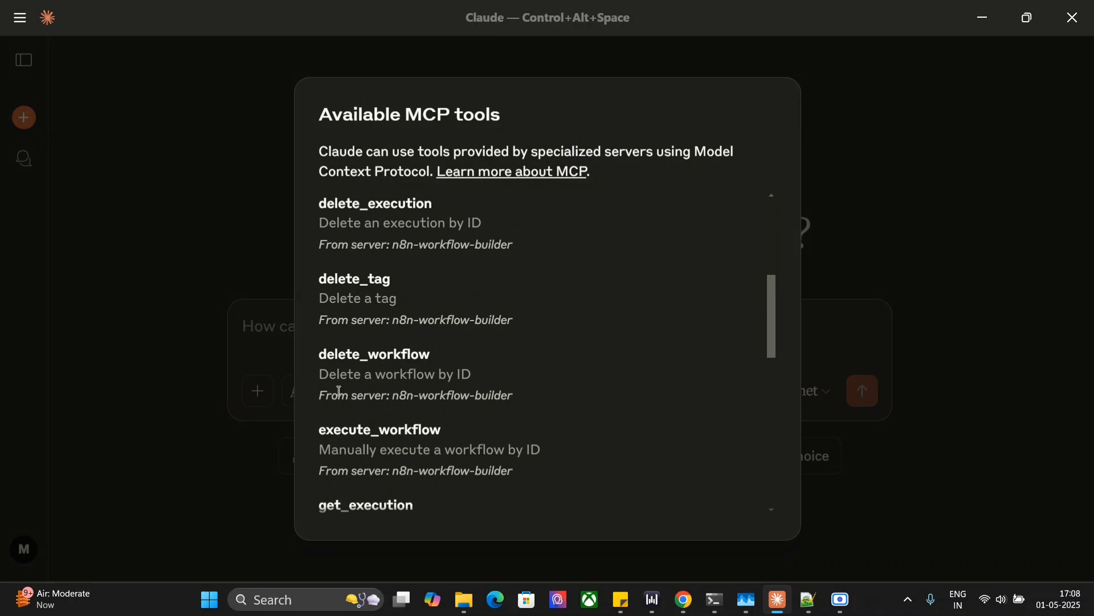
scroll(339, 391, down, 5)
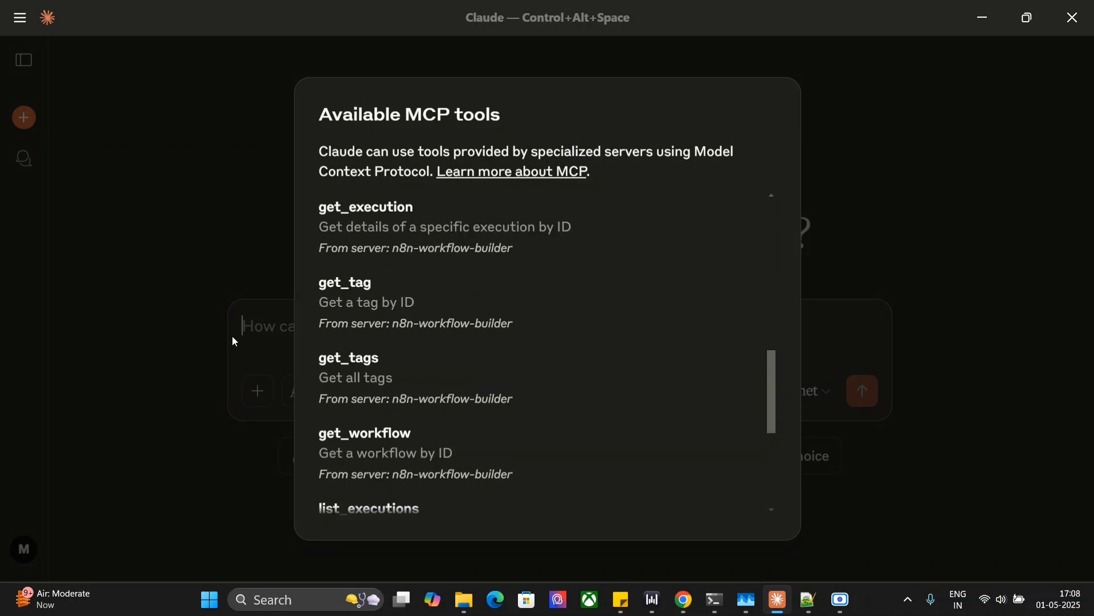
click(261, 330)
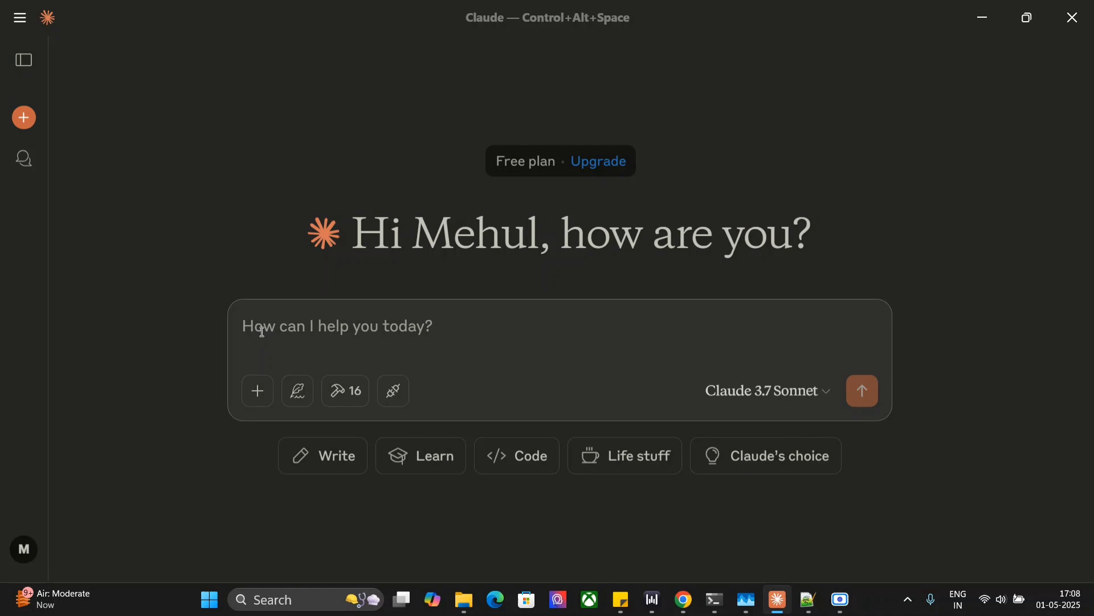
- Send the prompt "Extract all the tags associated with this workflow sDwO8h5zLgSRgauN"
key(ctrl+super)
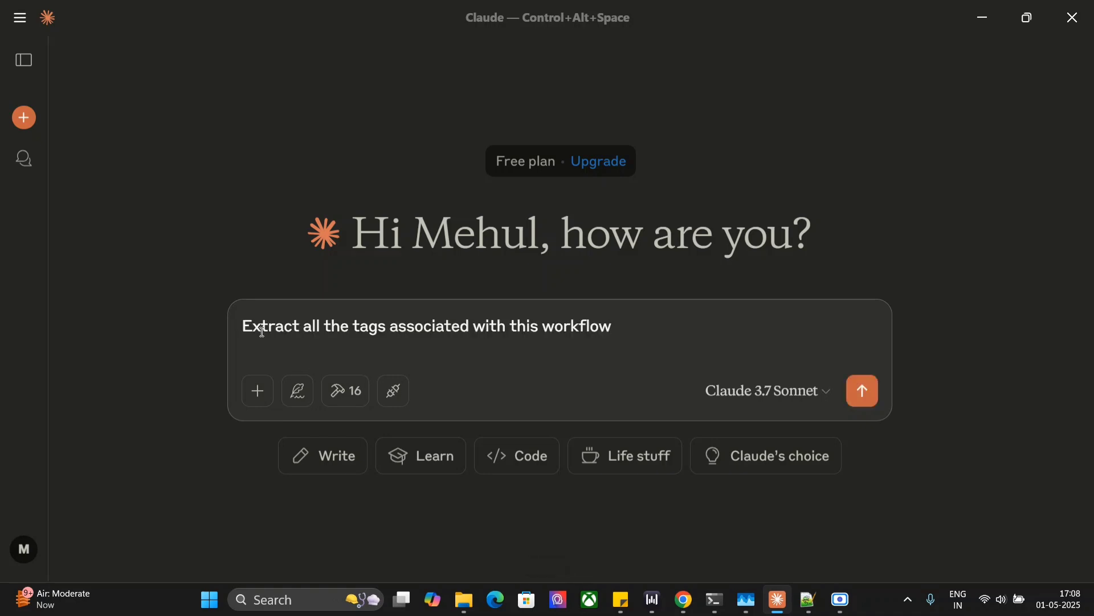
text(sDwO8h5zLgSRgauN)
key(Return)
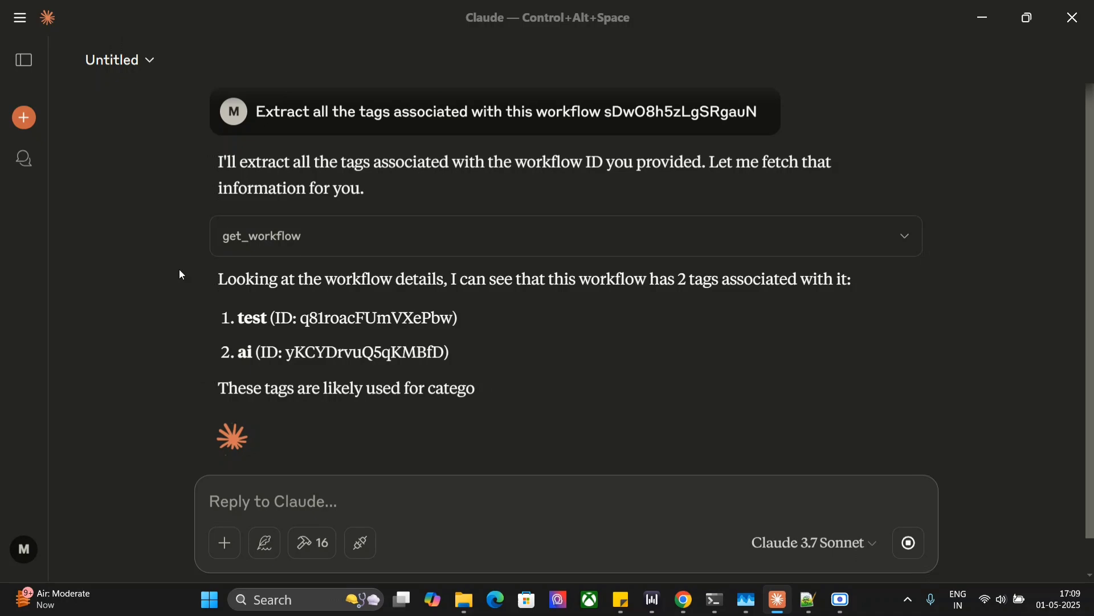
- Switch to n8n in Chrome, check the TEST workflow's tags and dismiss the error notification
click(765, 597)
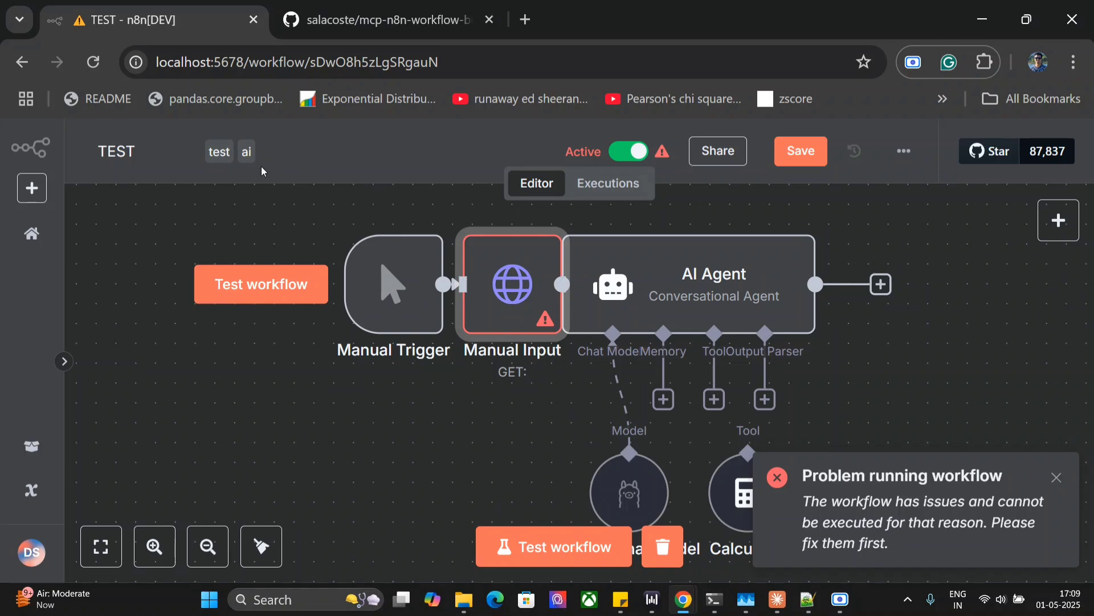
click(1056, 478)
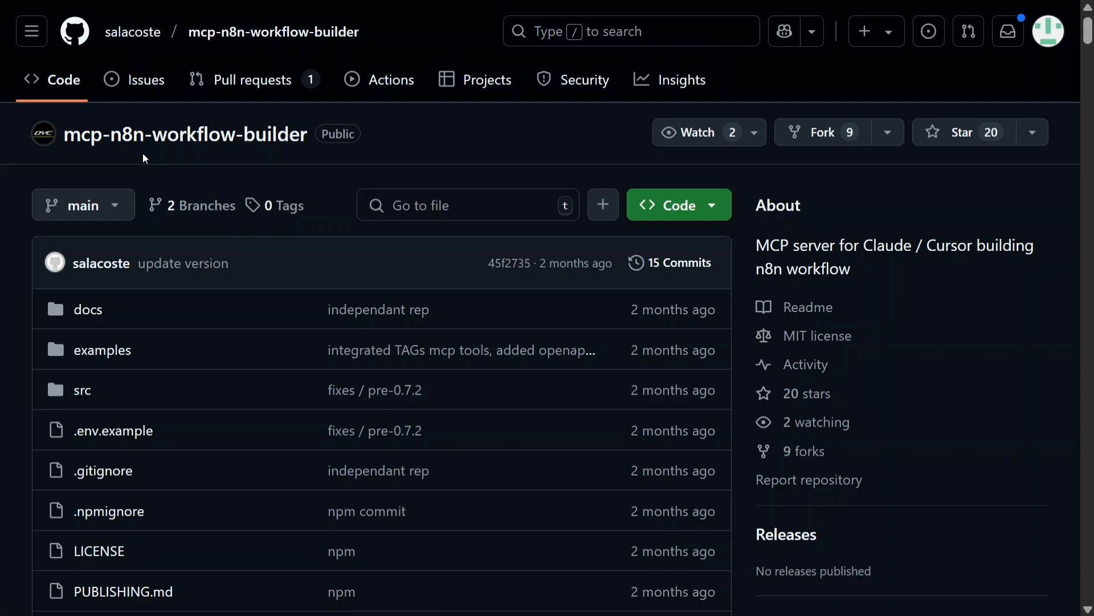
- Read the mcp-n8n-workflow-builder README's installation guide, covering the git clone command, npm install and the .env variables
scroll(296, 348, down, 15)
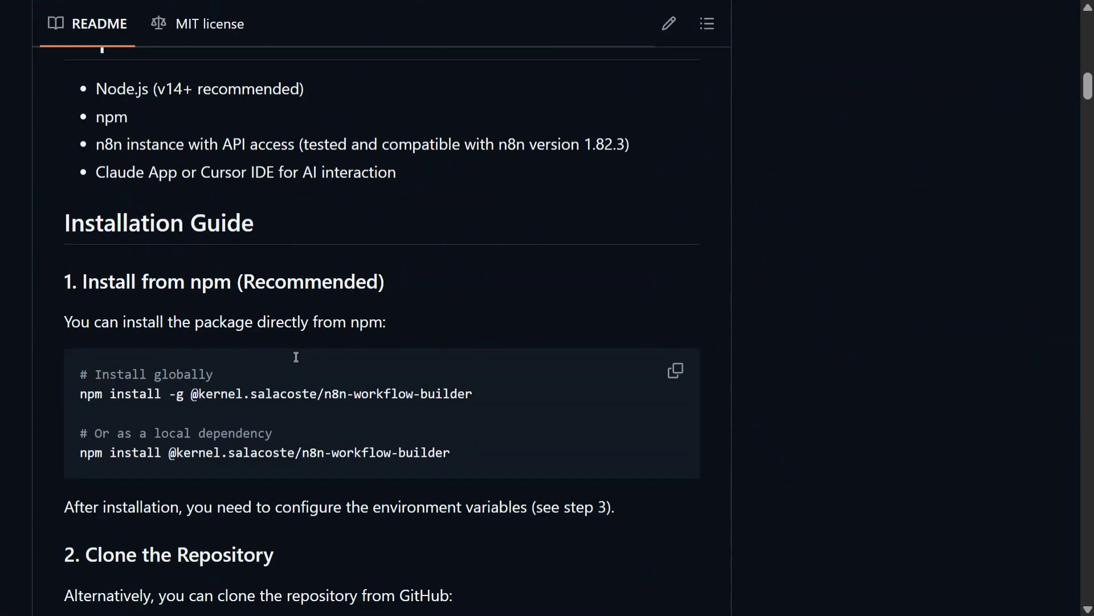
scroll(297, 362, down, 8)
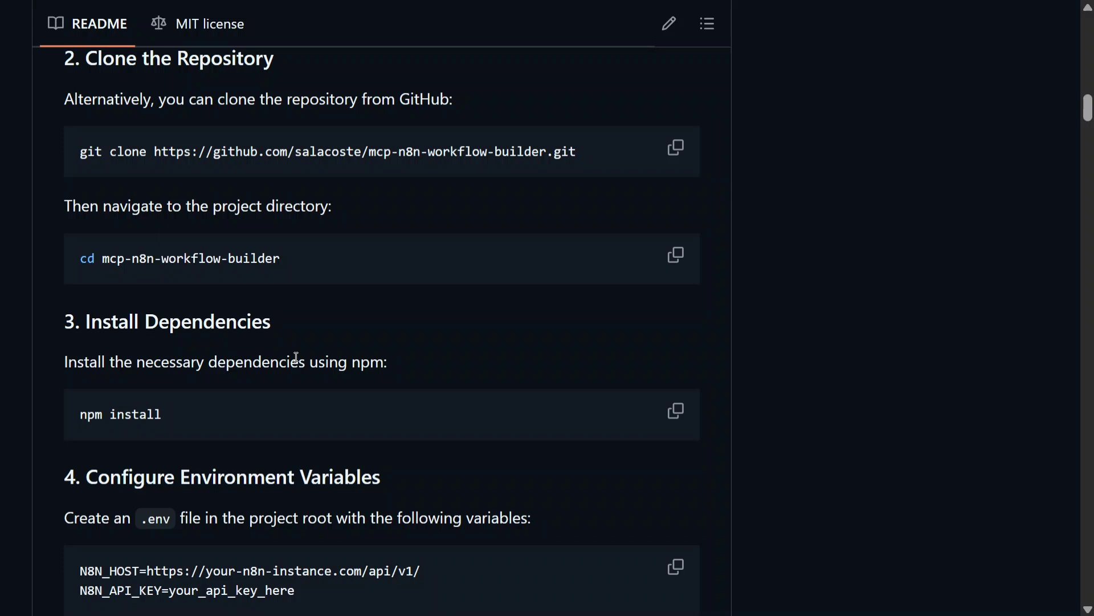
drag(81, 152, 611, 169)
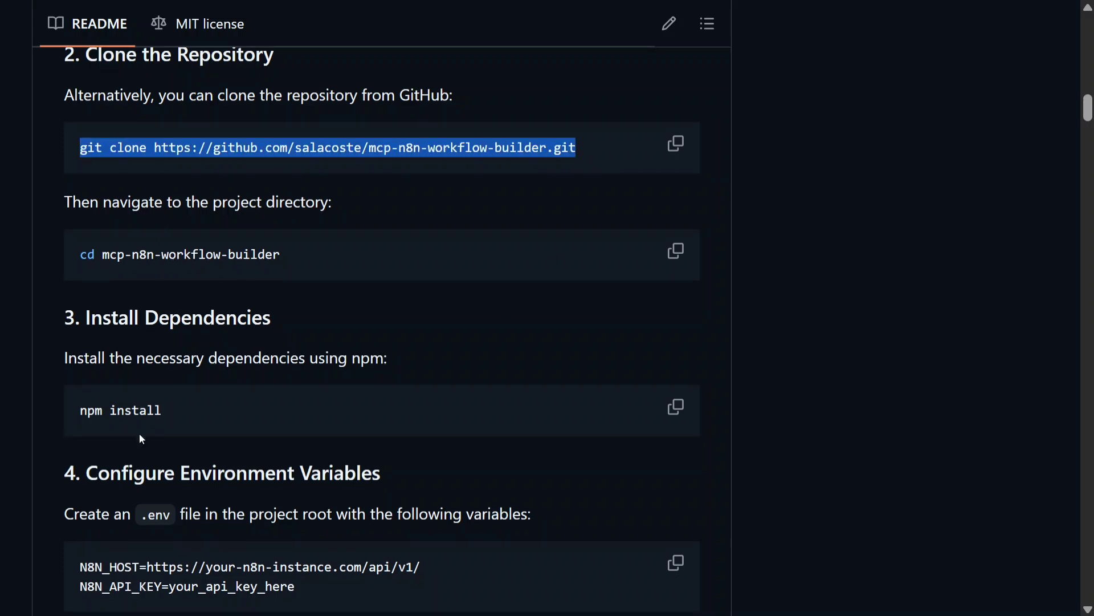
scroll(139, 440, down, 2)
drag(171, 318, 83, 314)
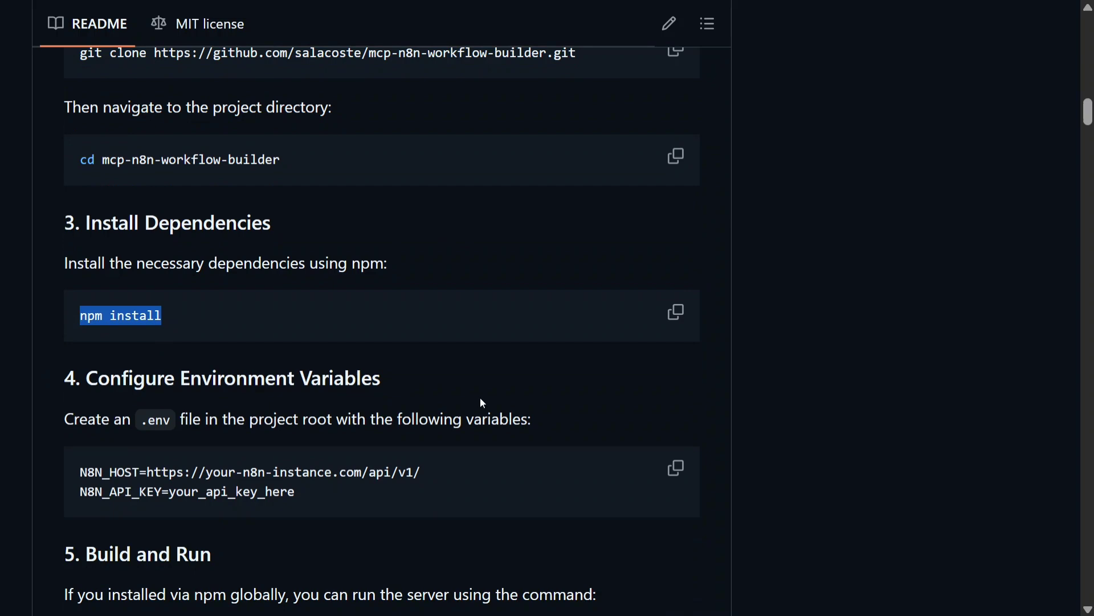
scroll(483, 402, down, 5)
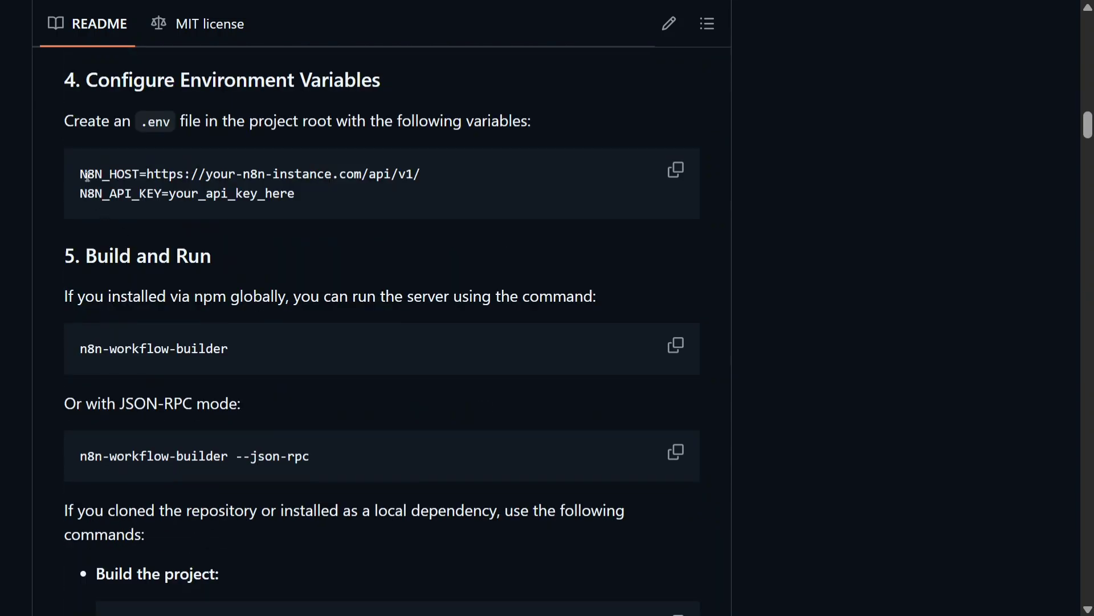
drag(80, 178, 166, 199)
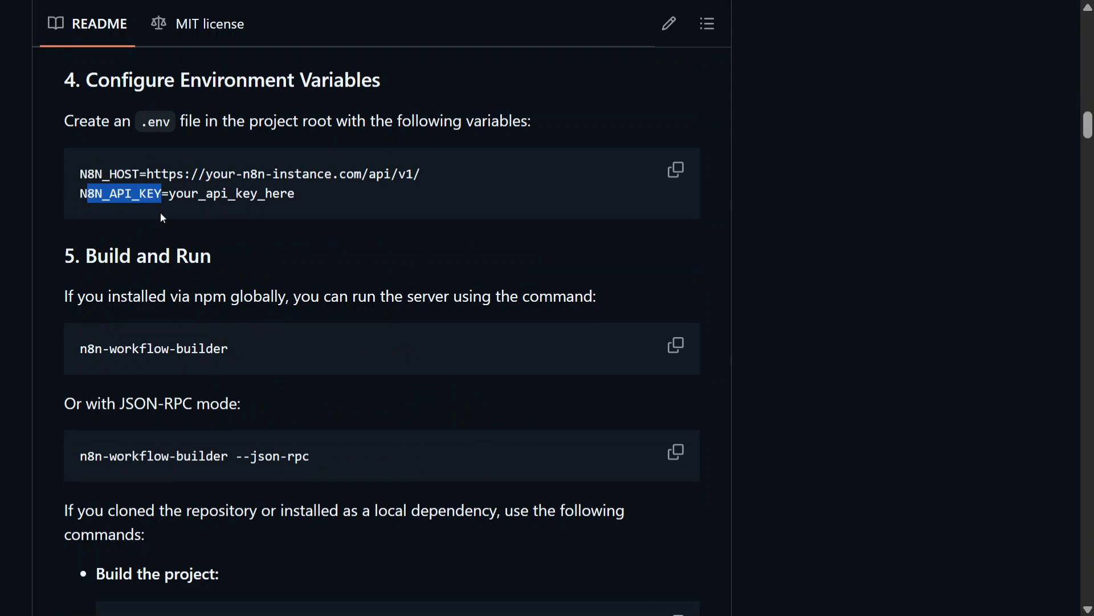
click(160, 214)
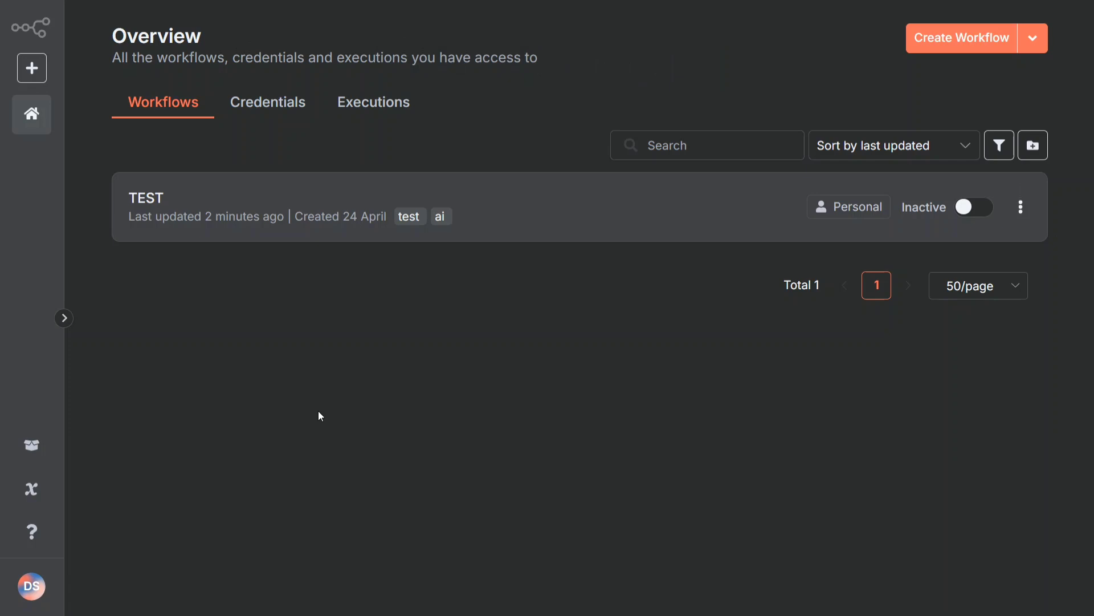
- Open the n8n API page in n8n's settings
click(33, 597)
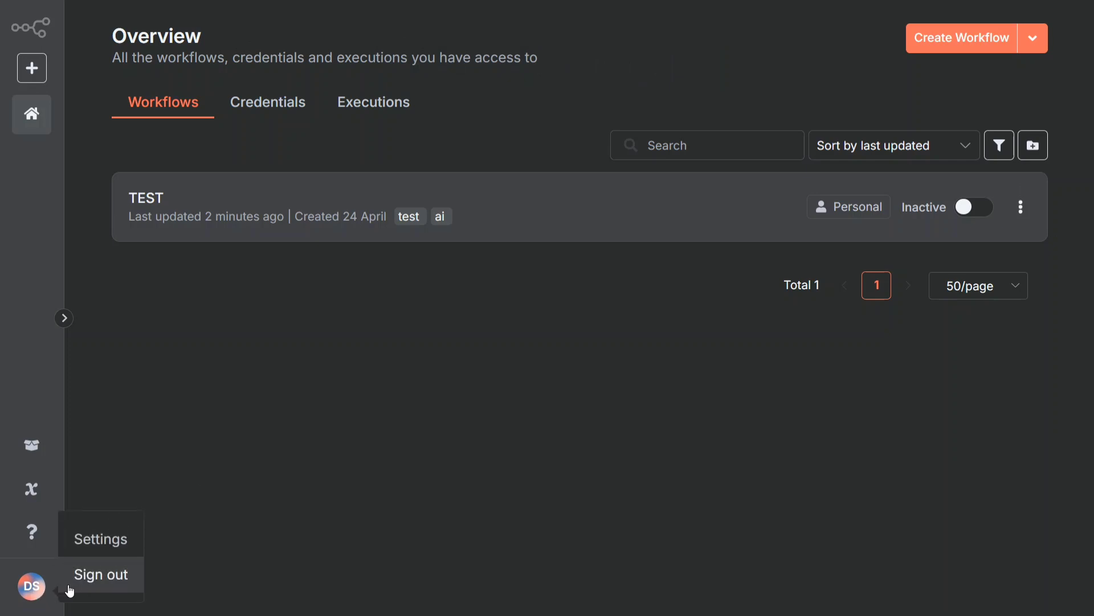
click(103, 539)
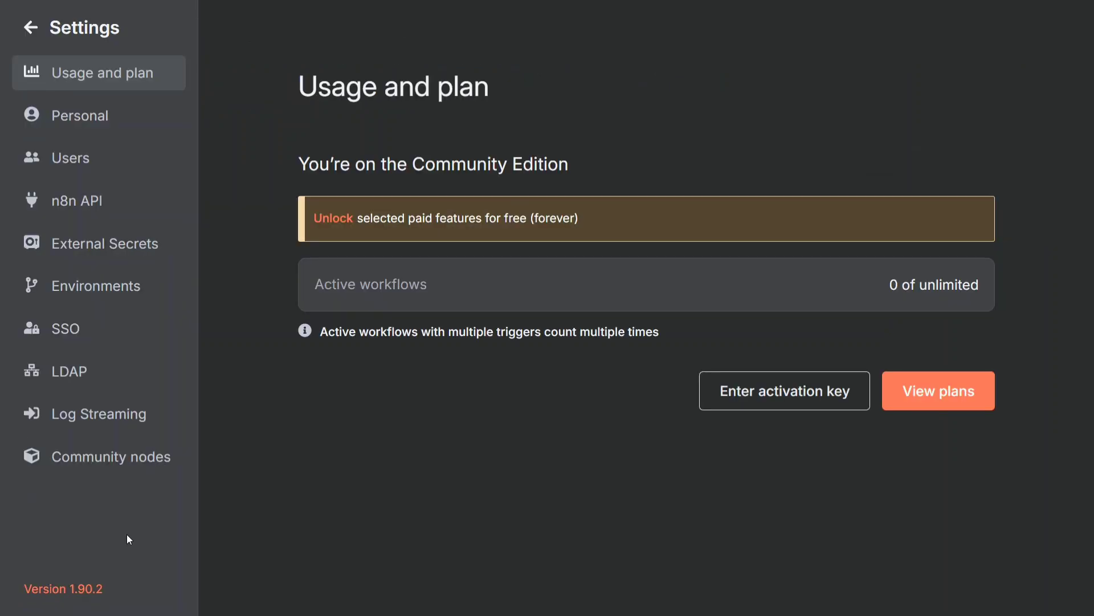
click(86, 201)
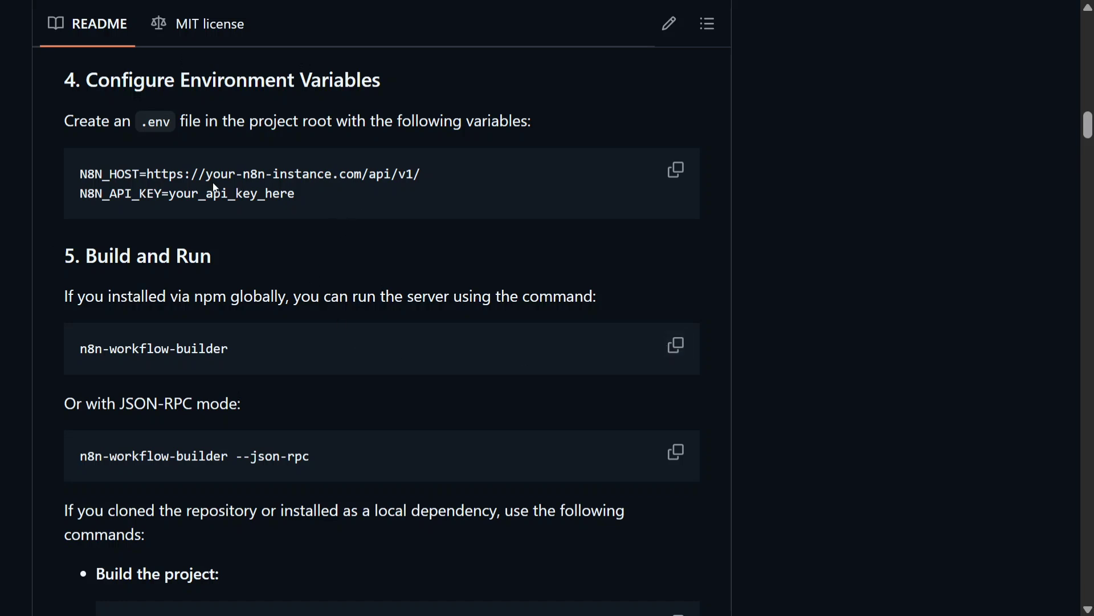
- Examine the N8N_HOST placeholder in the README and compare it with the local n8n instance's address in Chrome
drag(147, 174, 444, 179)
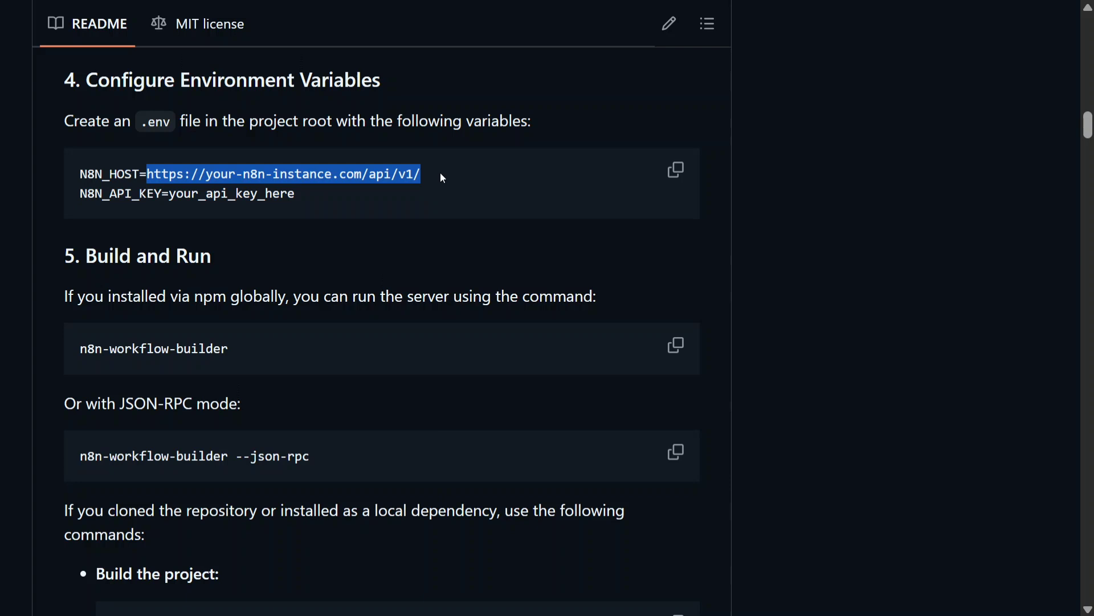
drag(362, 174, 206, 175)
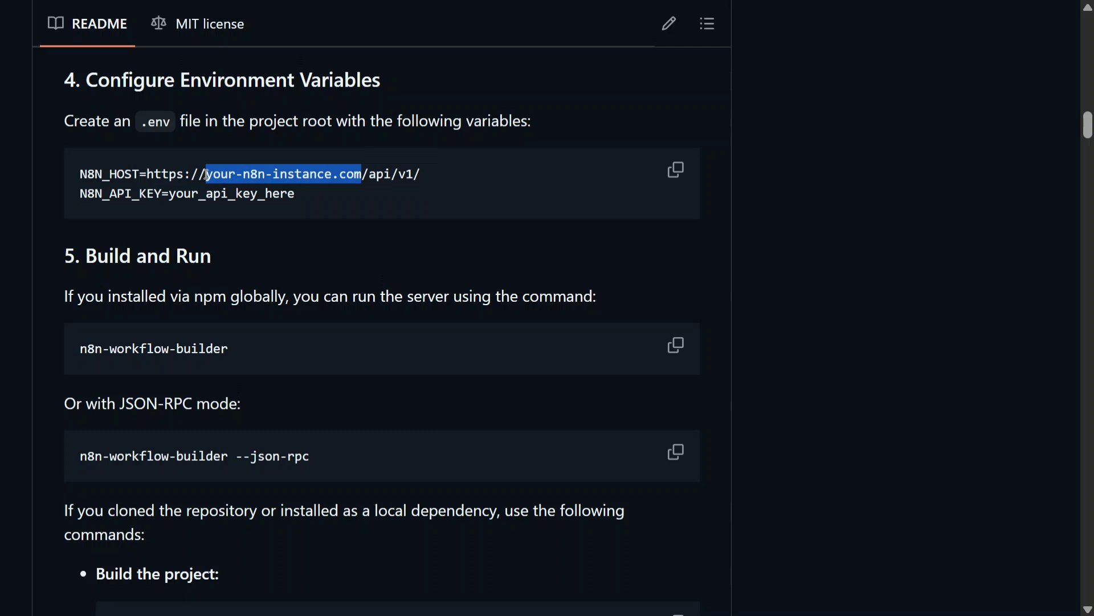
key(ctrl+Tab)
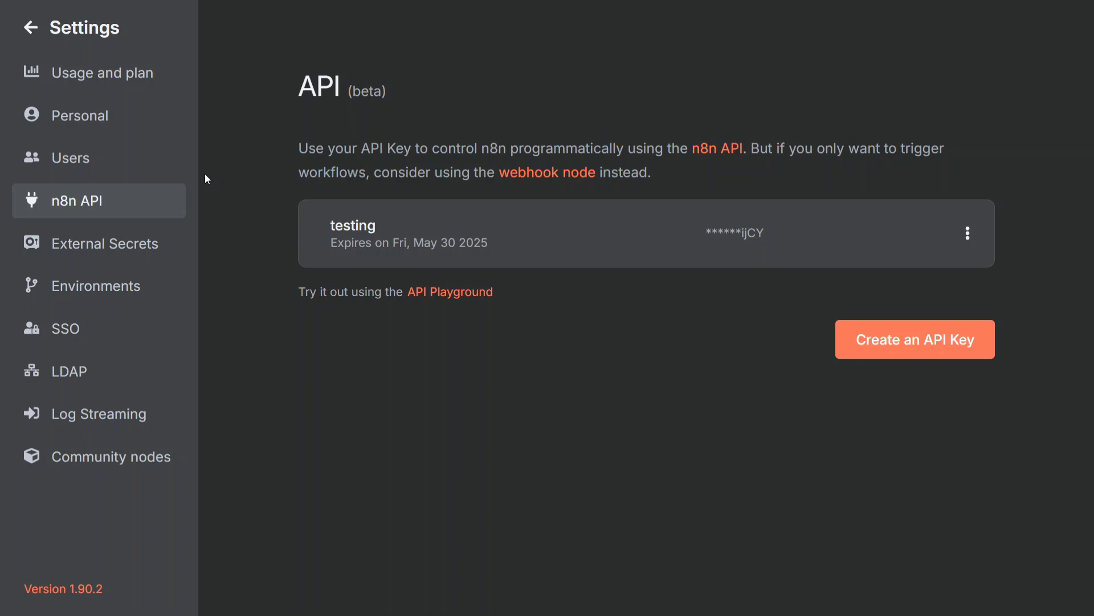
key(F11)
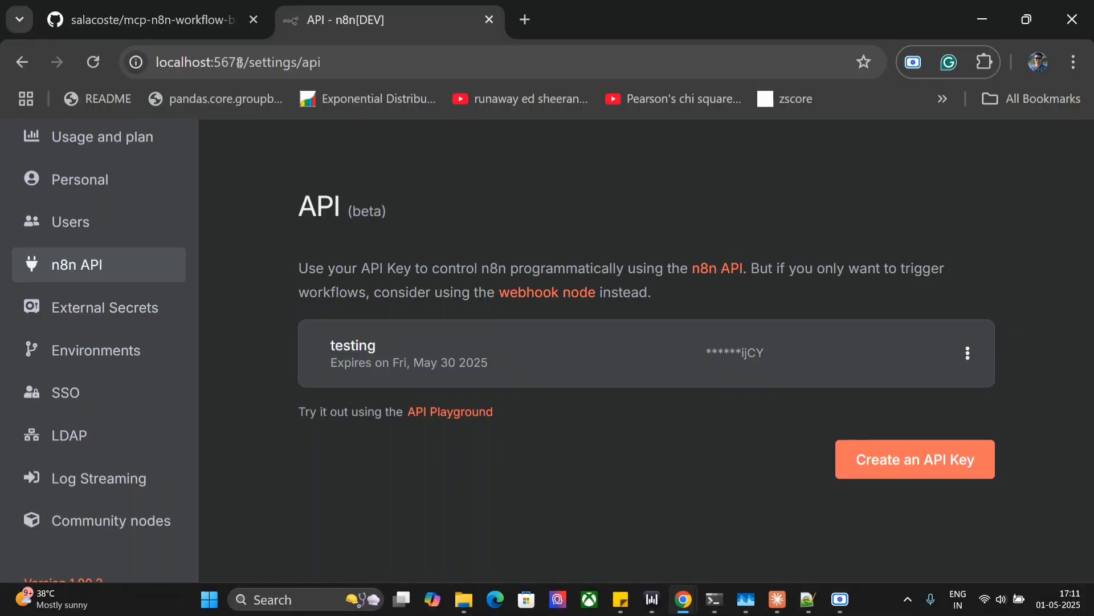
click(216, 16)
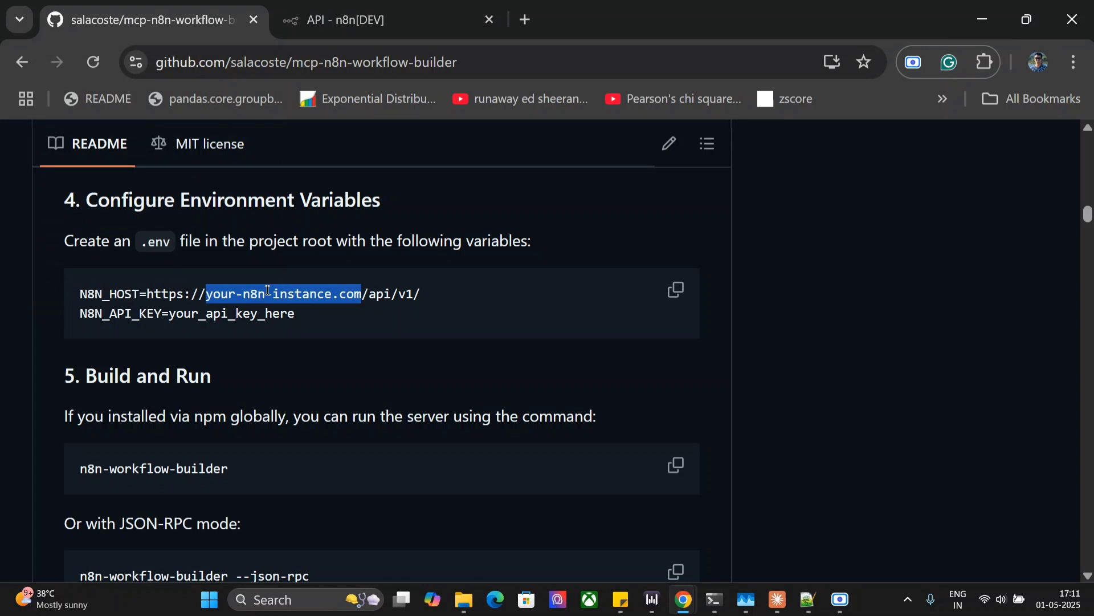
key(F11)
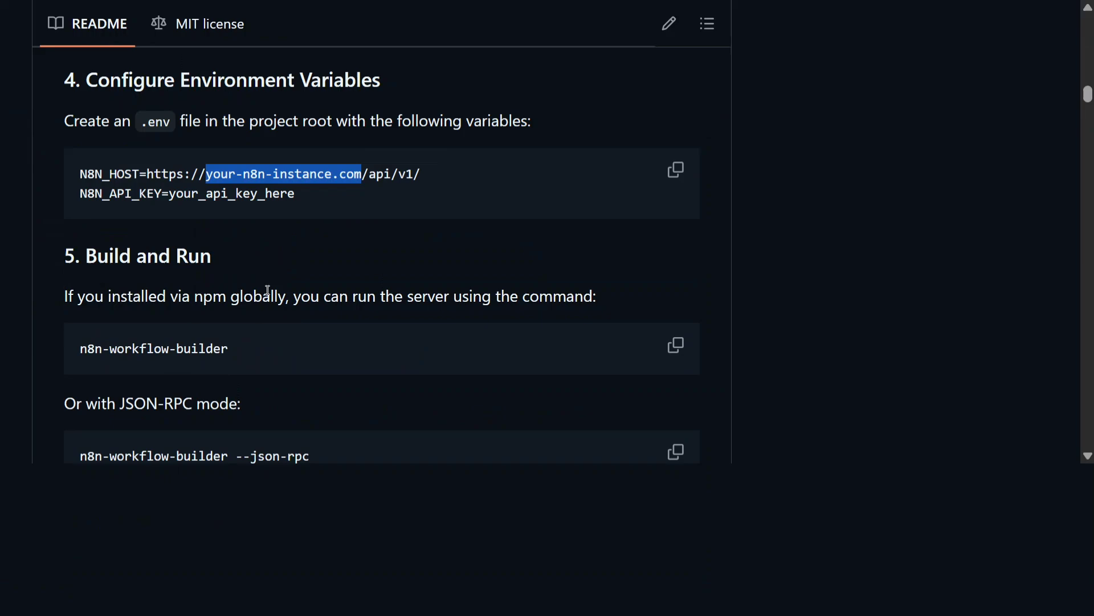
- Examine the README's Claude App Integration section, covering the n8n-workflow-builder JSON configuration and its args path to build/index.js
scroll(255, 491, down, 7)
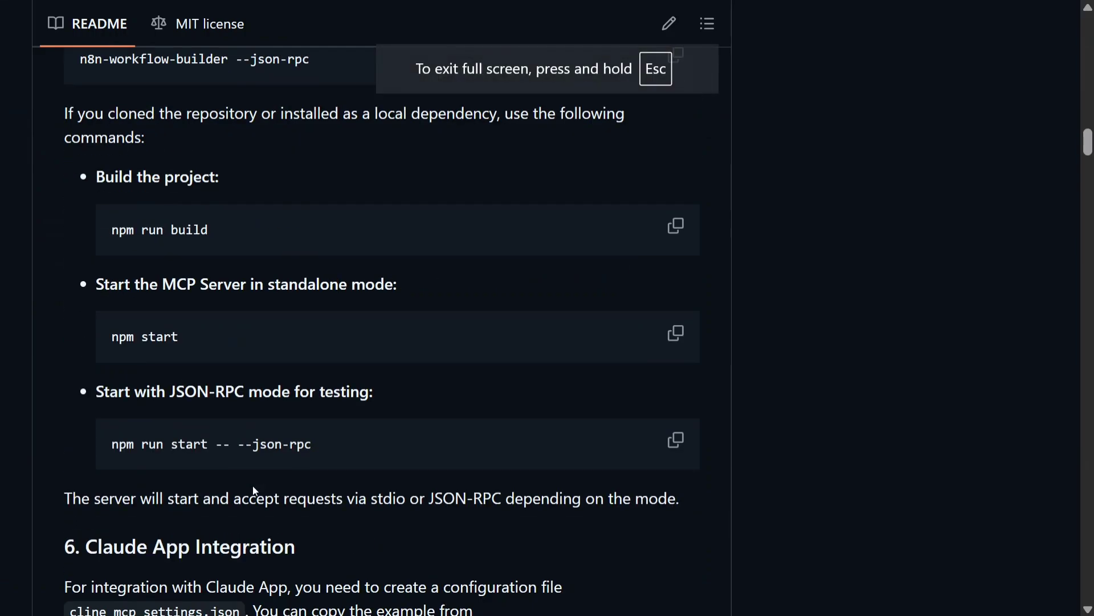
scroll(255, 491, down, 7)
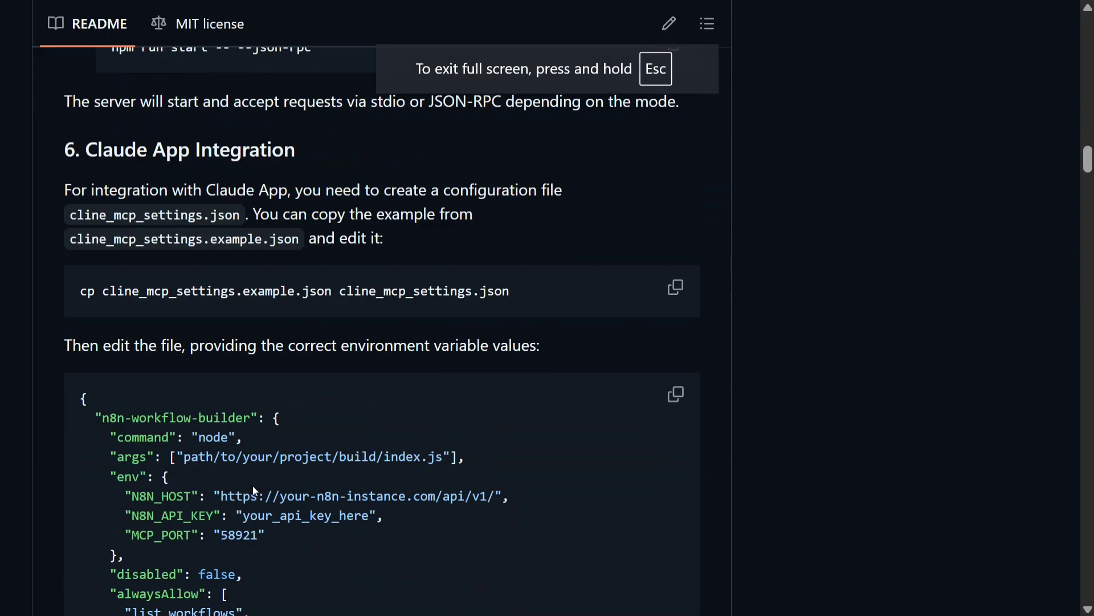
scroll(252, 486, down, 3)
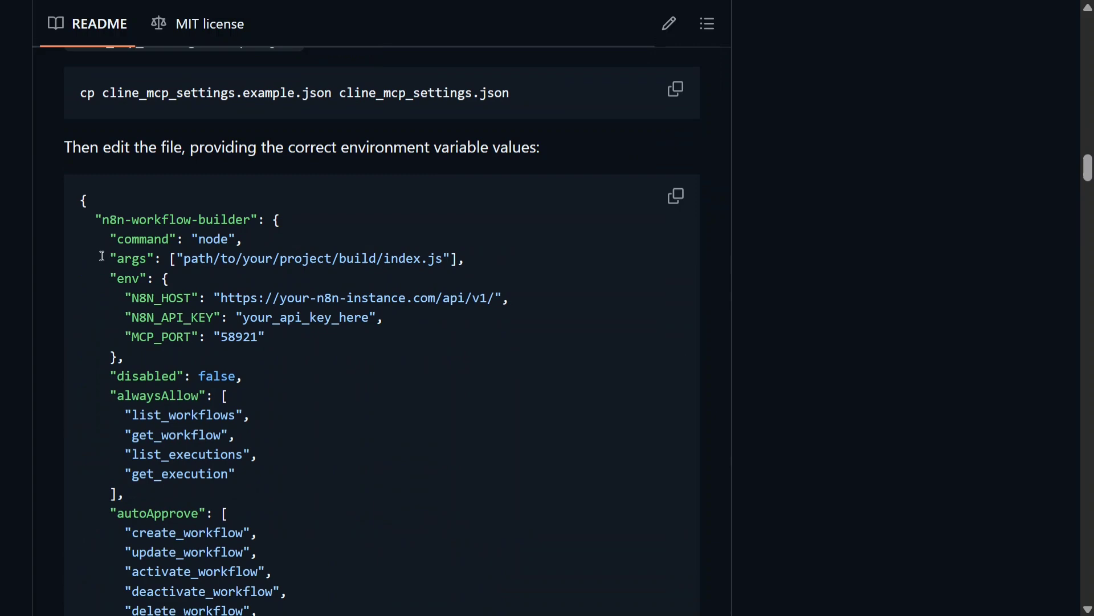
drag(73, 196, 164, 491)
scroll(235, 369, down, 3)
scroll(232, 362, down, 3)
scroll(232, 370, up, 3)
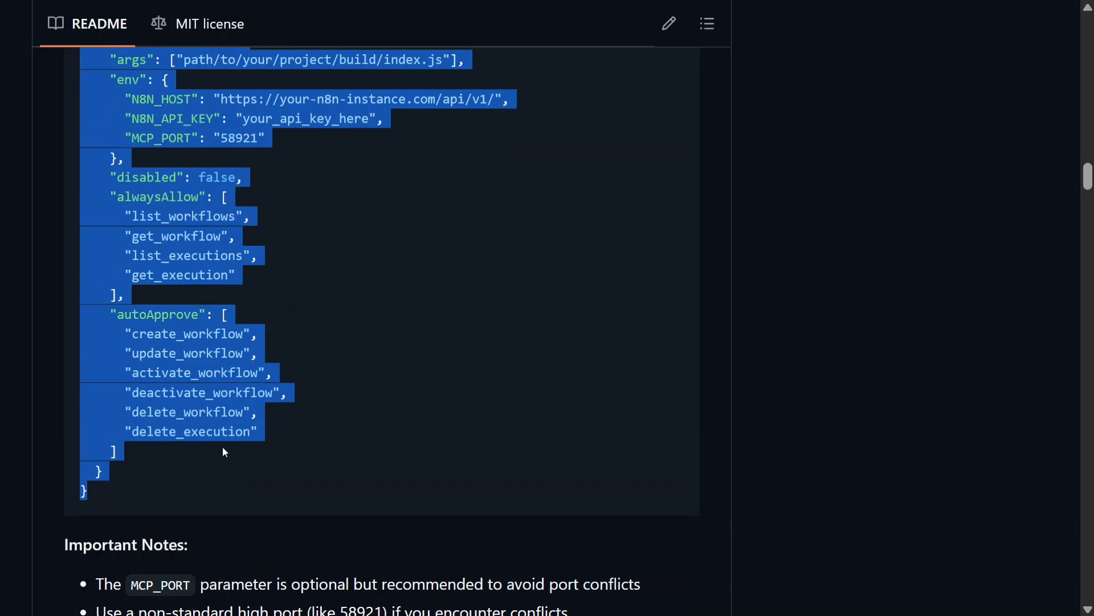
scroll(223, 447, up, 3)
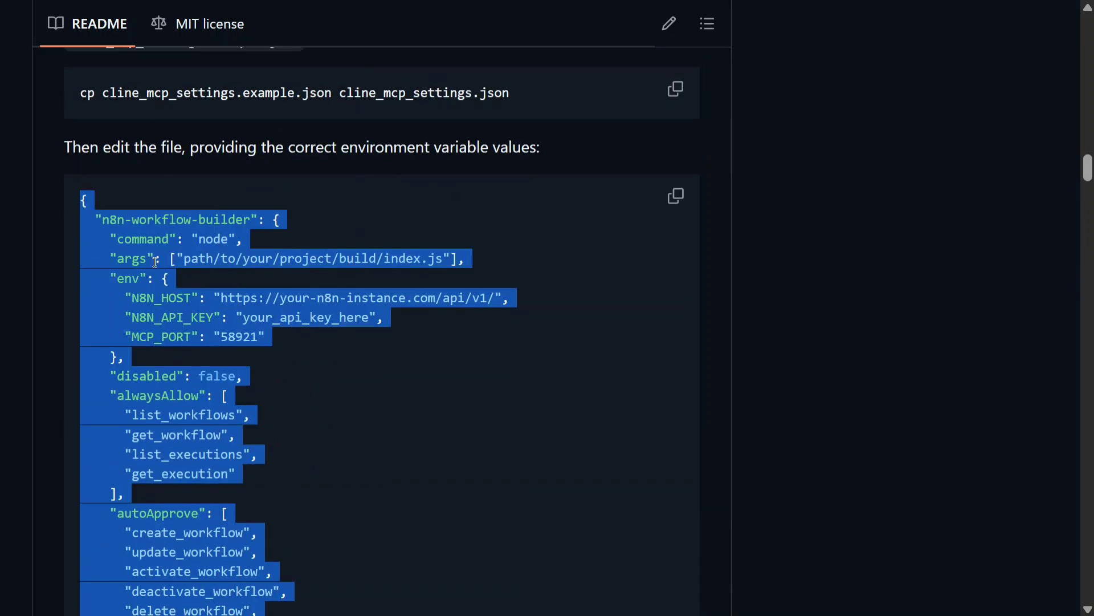
click(192, 257)
drag(236, 260, 434, 264)
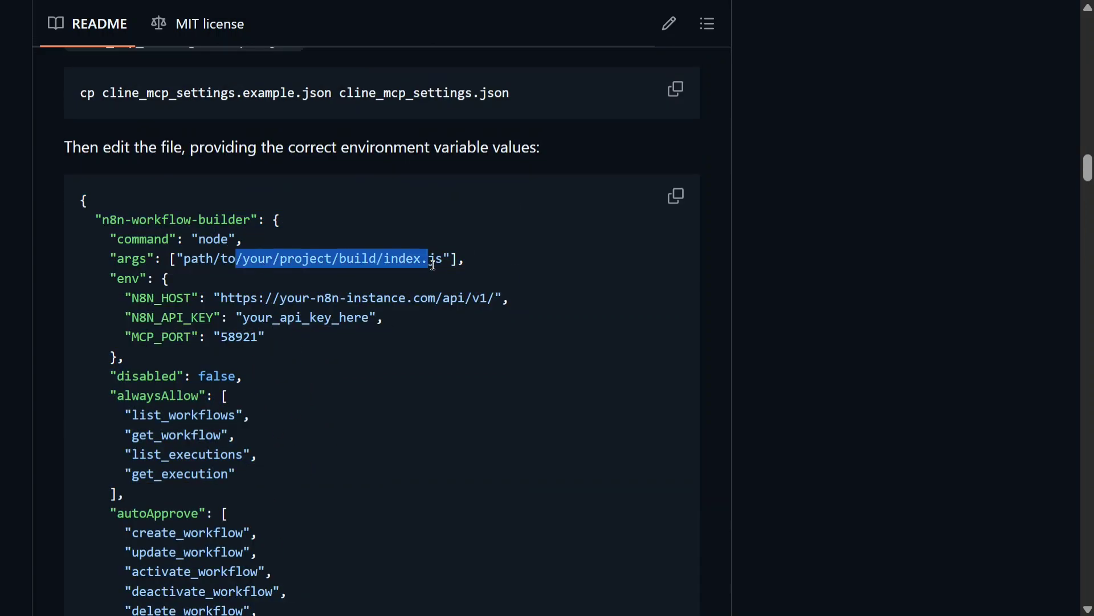
click(433, 265)
- Review the README's installation steps again, focusing on the npm run build command in the Build and Run section
scroll(433, 265, up, 15)
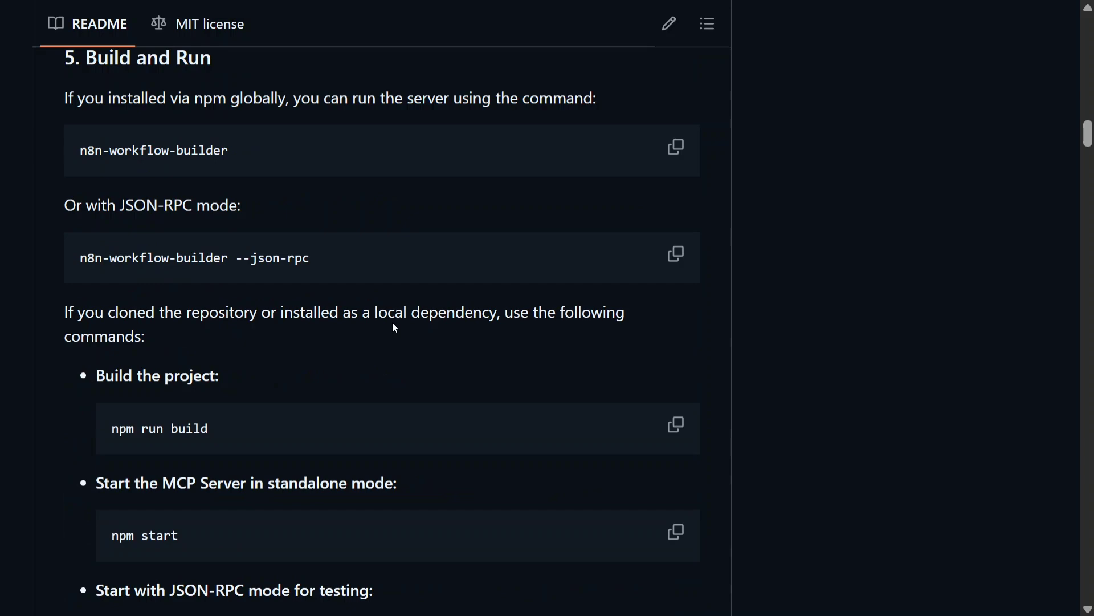
scroll(367, 329, up, 5)
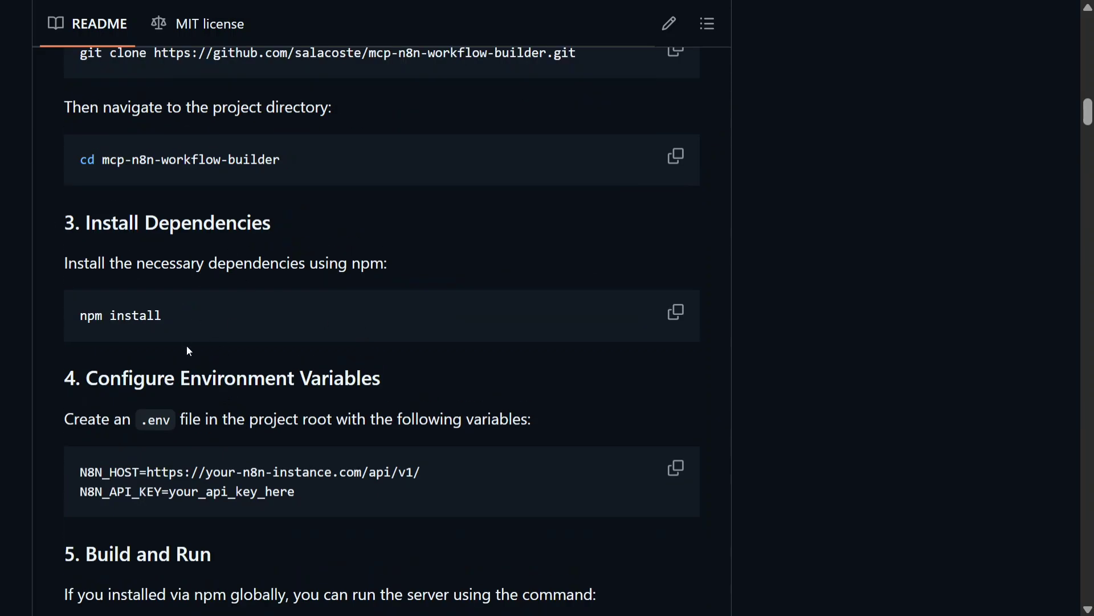
scroll(191, 341, down, 5)
scroll(210, 337, down, 2)
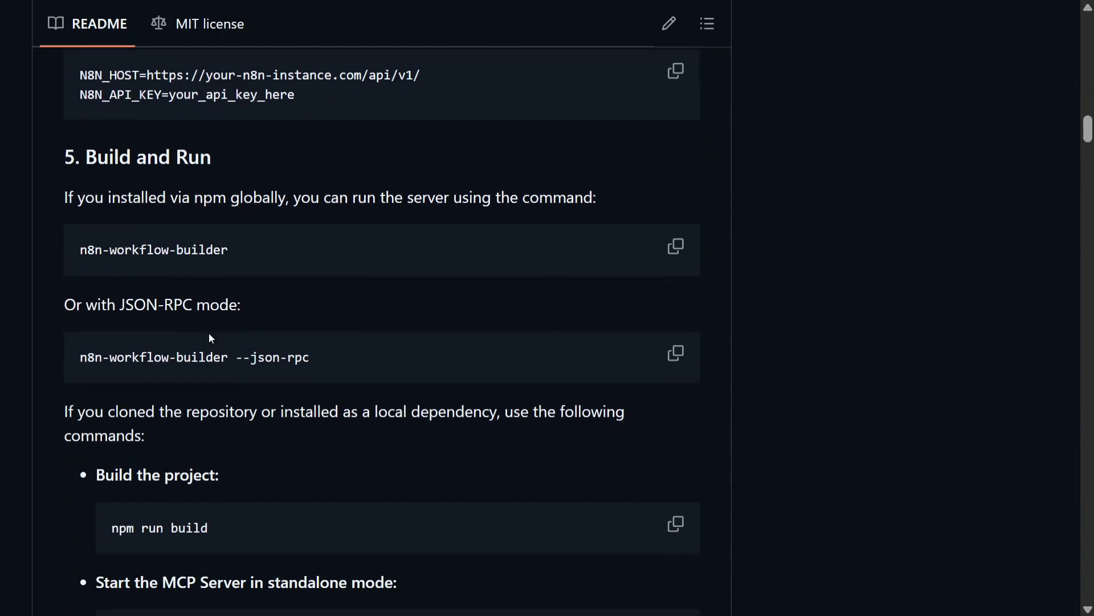
drag(236, 540, 87, 536)
scroll(88, 535, up, 2)
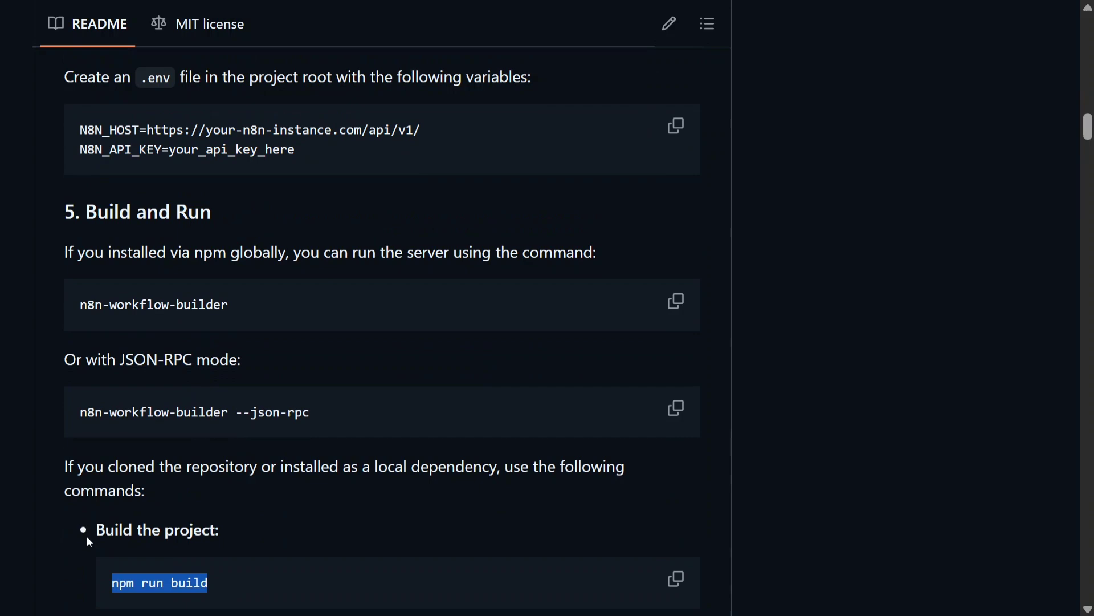
scroll(145, 524, down, 7)
scroll(144, 520, down, 7)
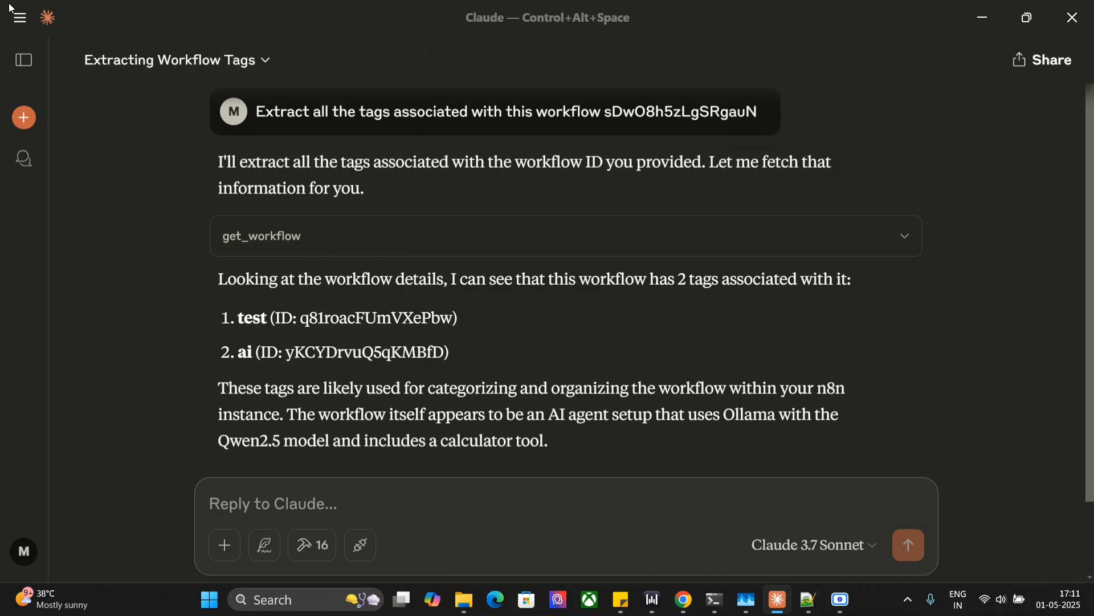
- Open claude_desktop_config.json for editing in Notepad++ from the Developer settings of the Claude desktop app
click(19, 17)
mouse_move(65, 36)
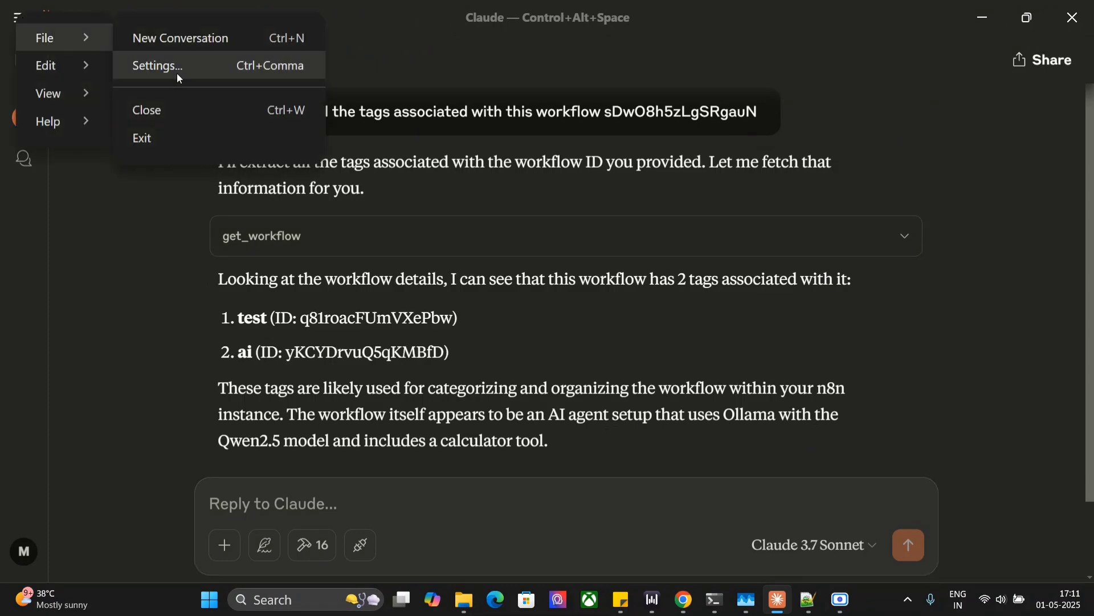
click(177, 73)
click(254, 125)
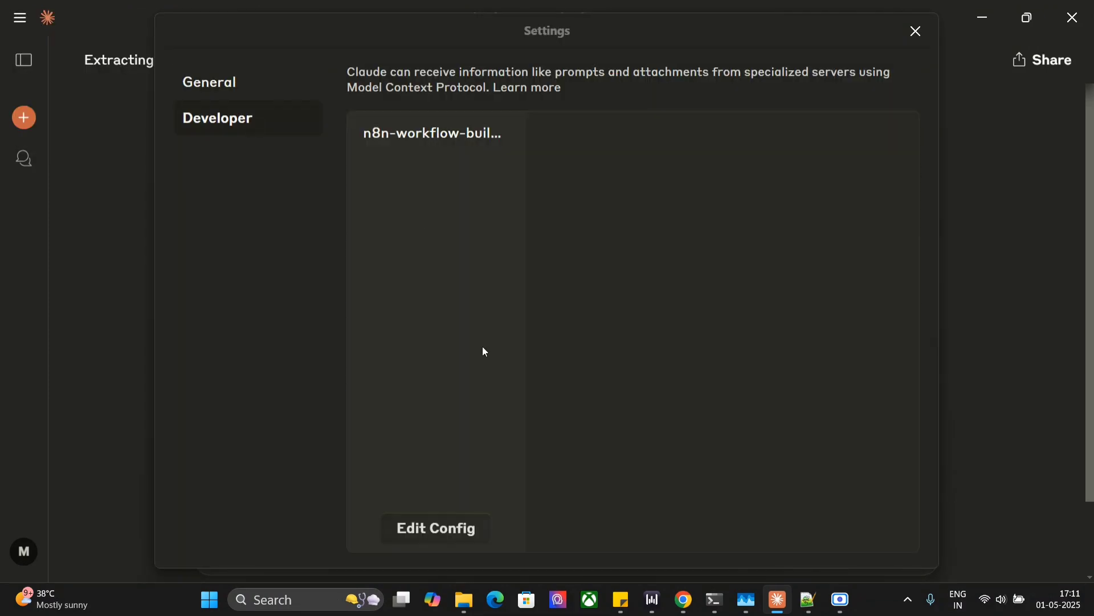
click(430, 529)
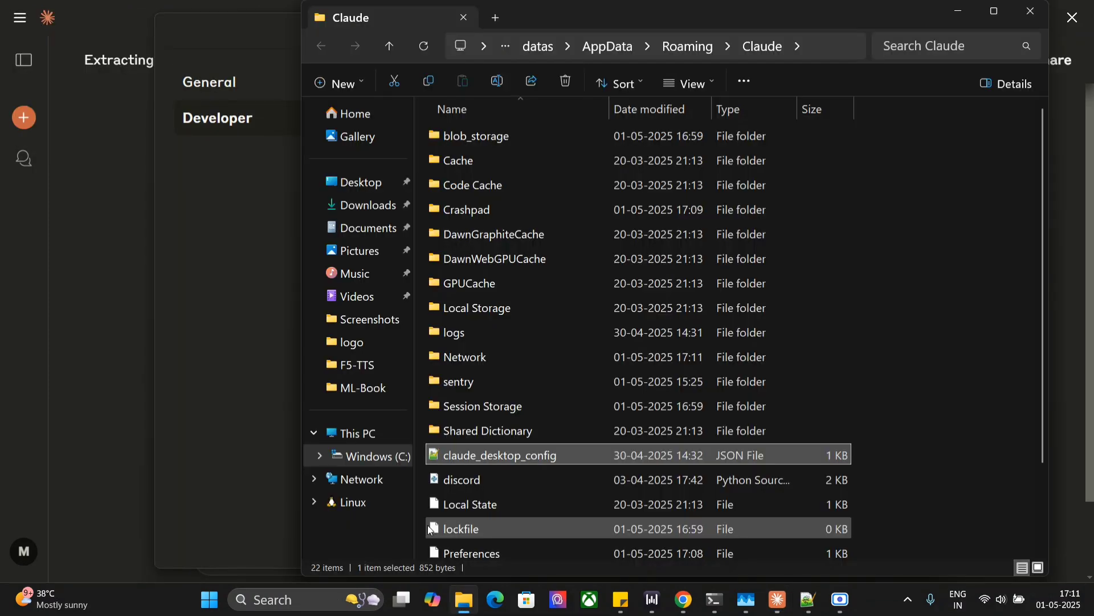
double_click(467, 457)
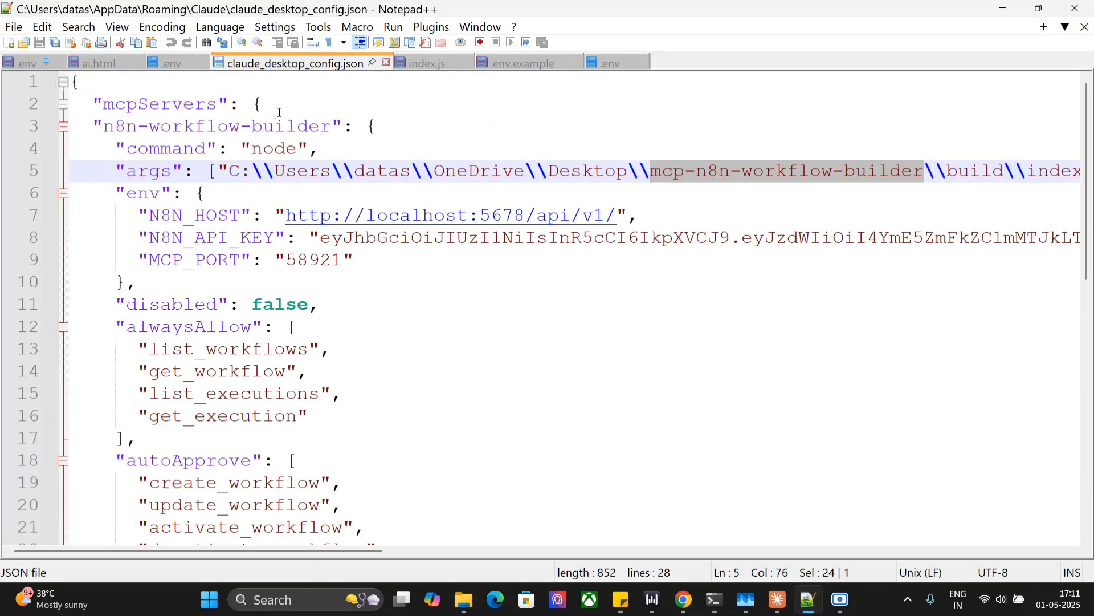
- Examine the mcpServers entry and the full n8n-workflow-builder block in claude_desktop_config.json
click(98, 100)
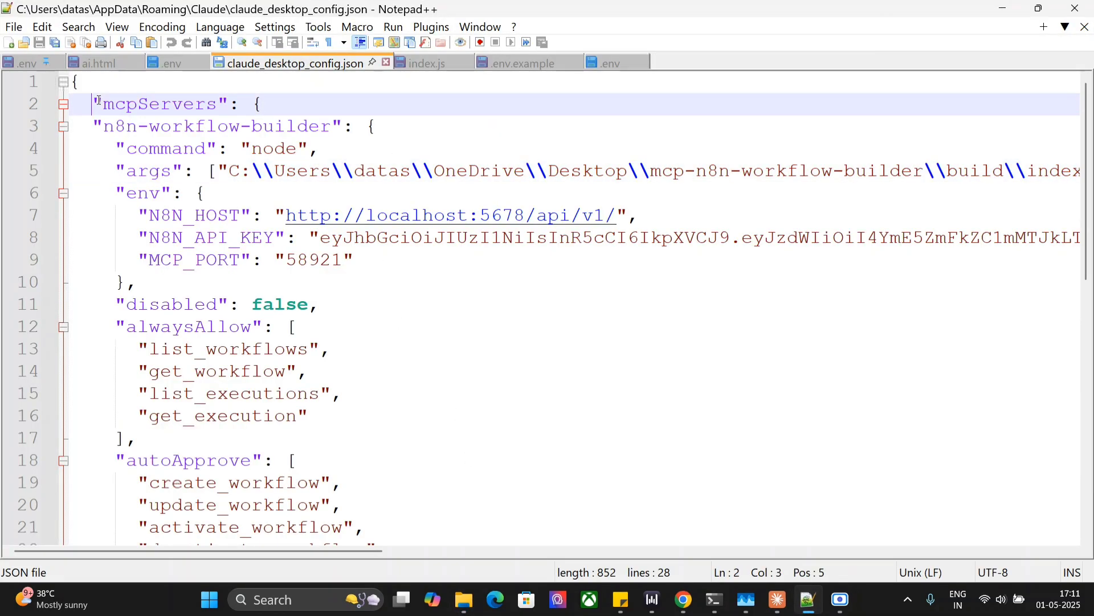
drag(98, 100, 263, 104)
click(160, 149)
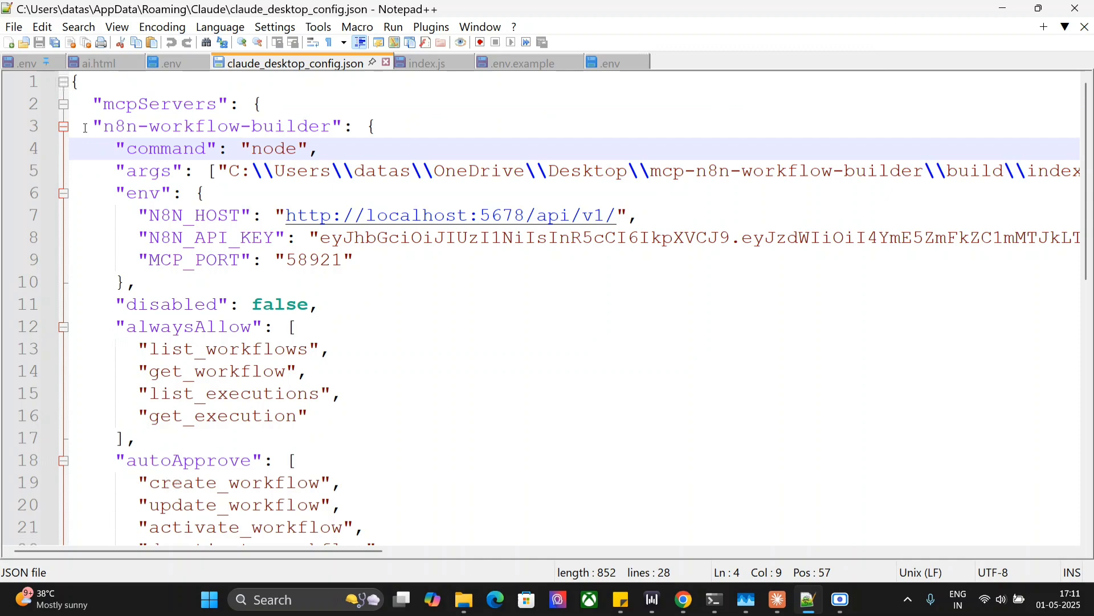
drag(85, 128, 530, 317)
scroll(290, 349, down, 5)
scroll(293, 359, up, 5)
click(532, 318)
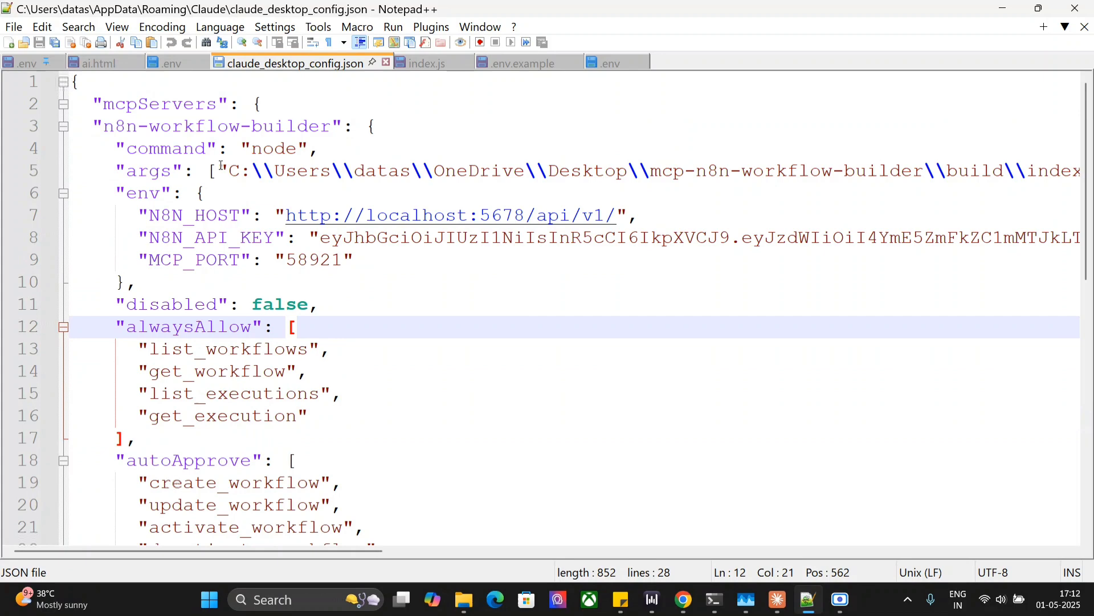
- Check the args path to index.js and the N8N_HOST and N8N_API_KEY entries in the n8n-workflow-builder configuration
drag(227, 171, 1038, 174)
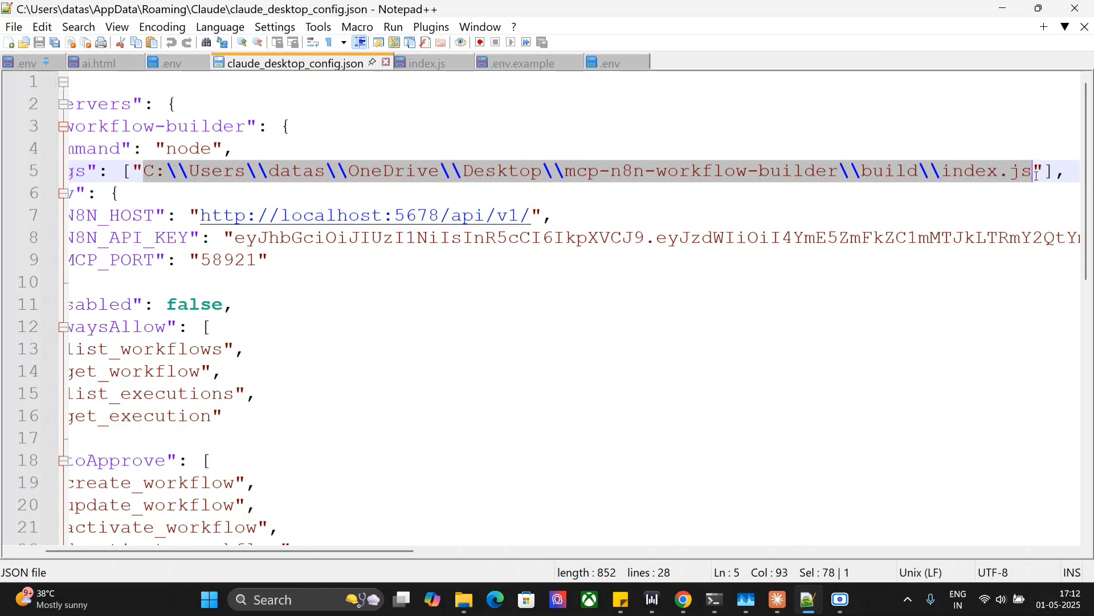
click(735, 238)
click(89, 231)
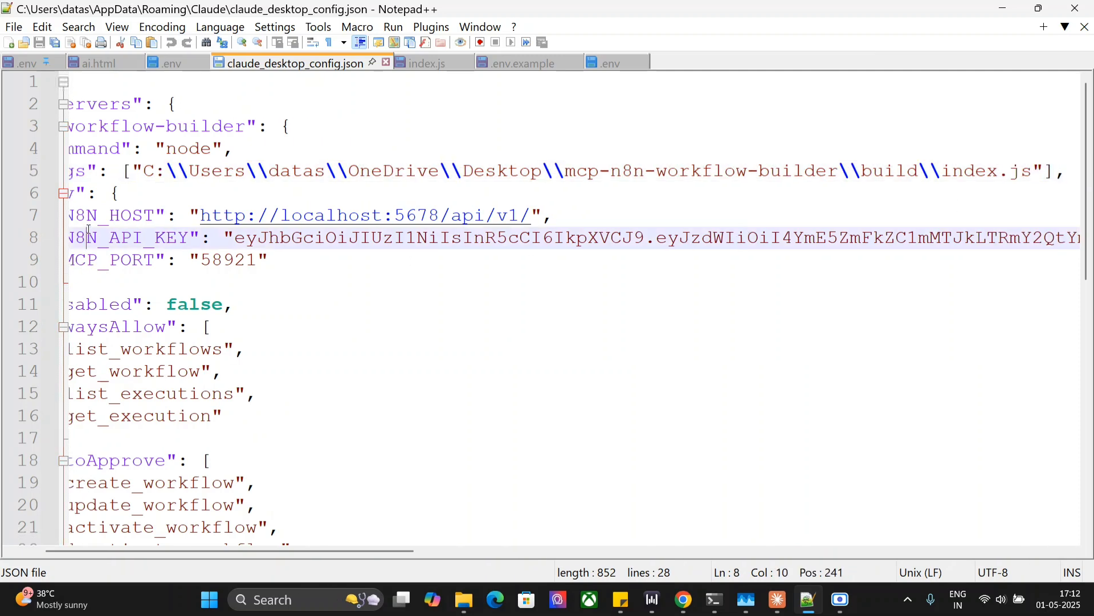
drag(200, 217, 533, 221)
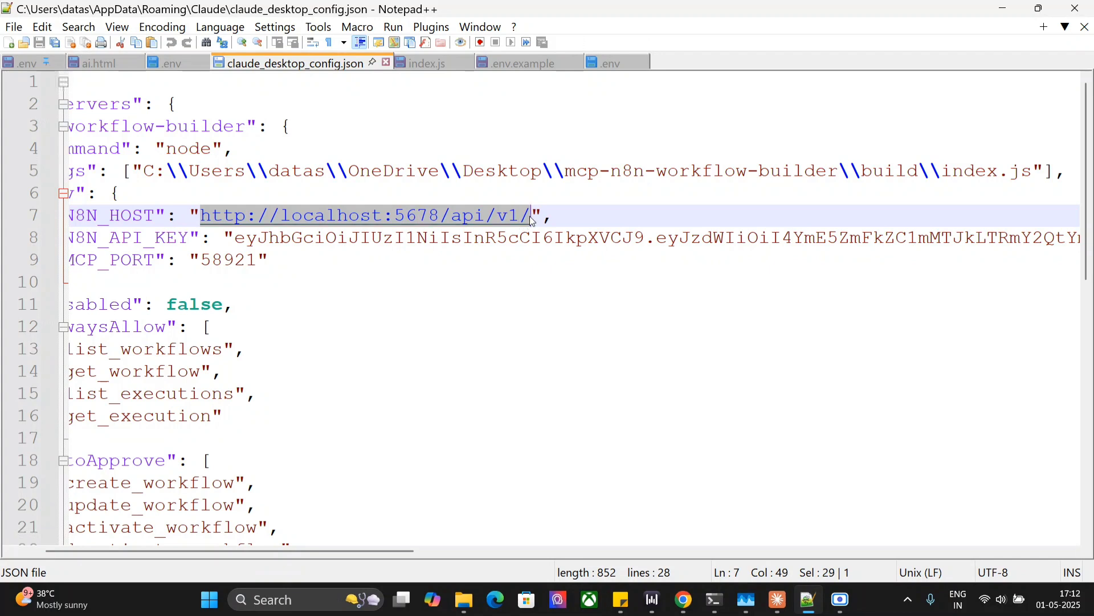
click(419, 238)
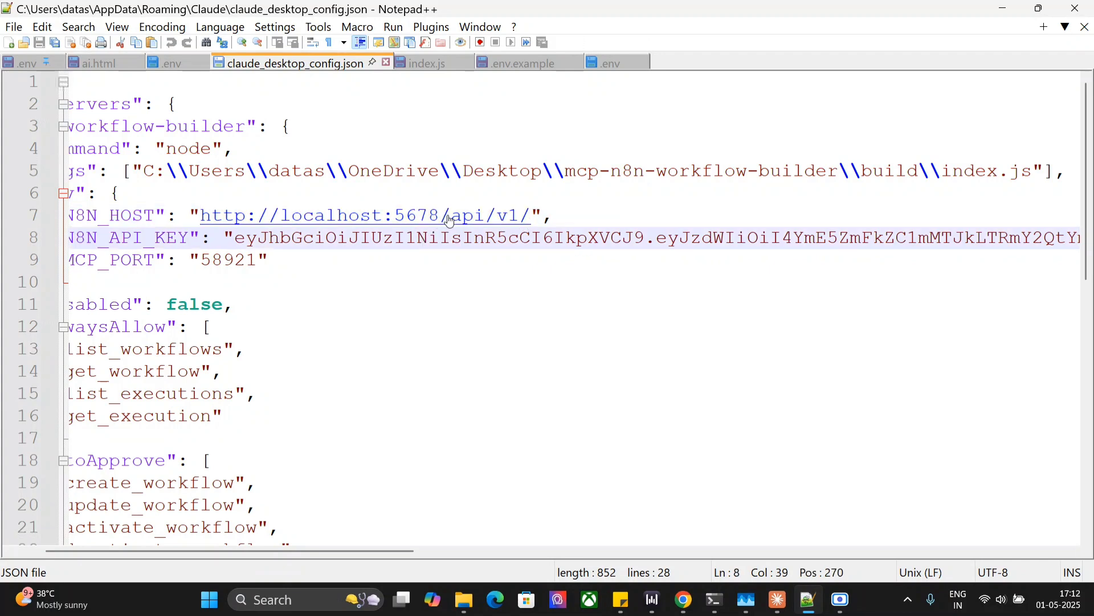
click(108, 292)
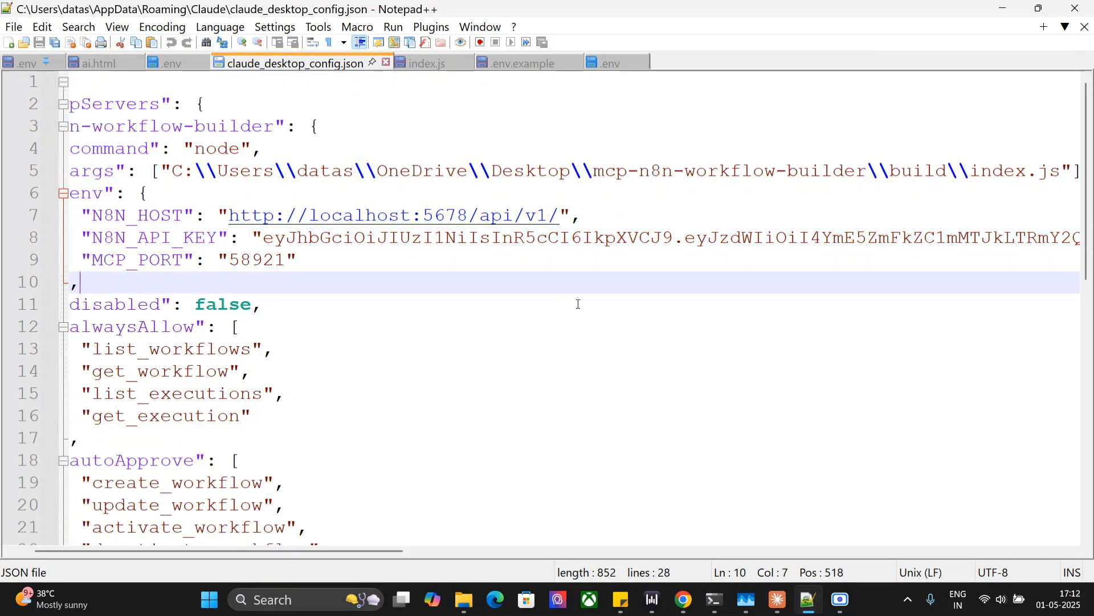
- Switch to Task Manager to view the running Claude process and close it again
click(747, 600)
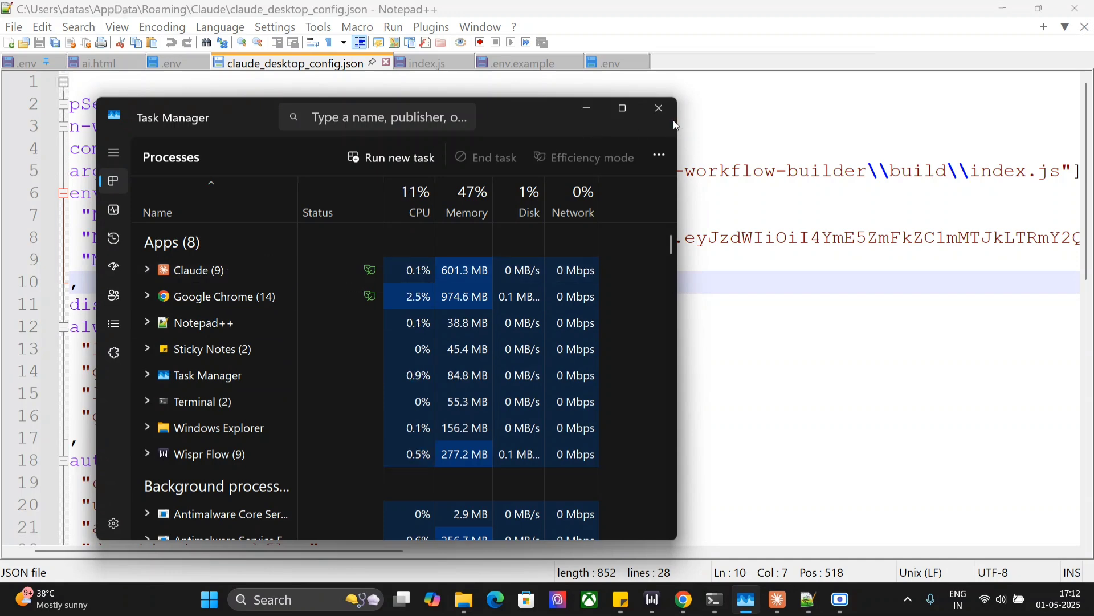
click(671, 105)
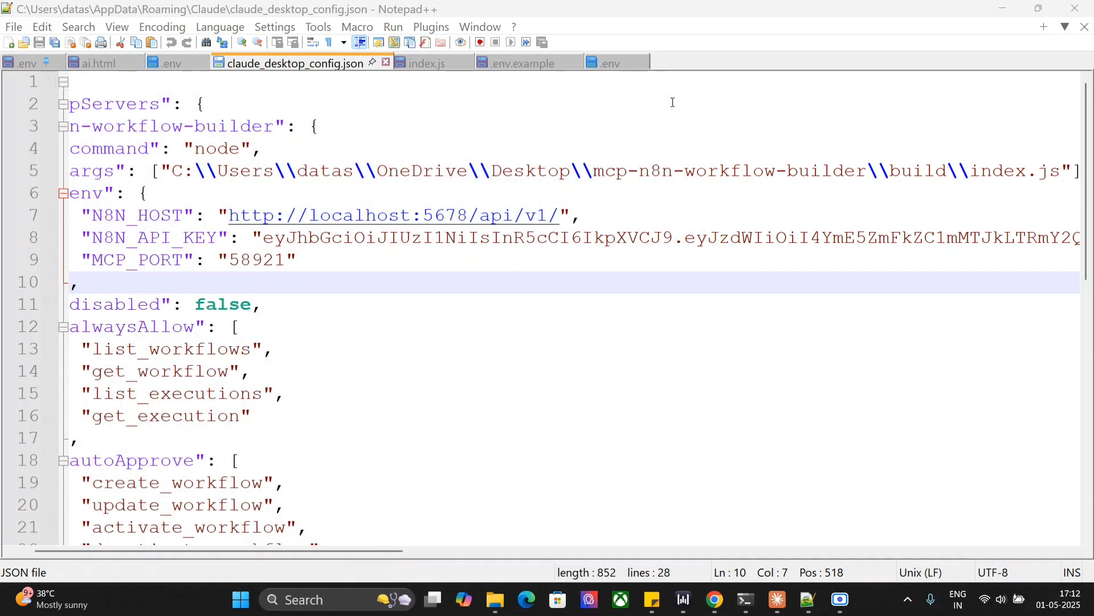